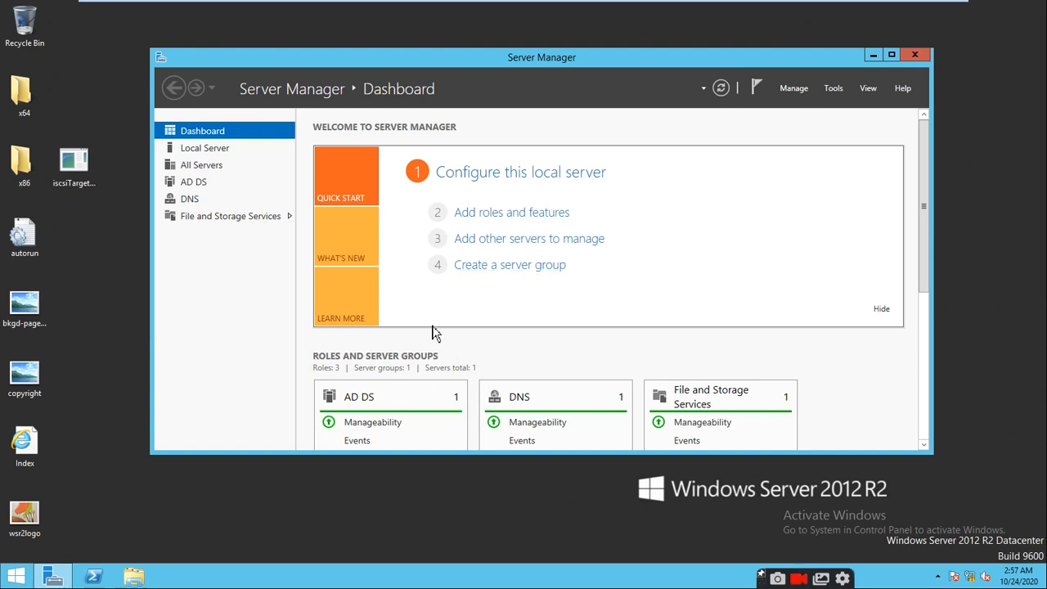
Step: Start adding roles and features with a role-based or feature-based installation on the WIN2012 server from the server pool
{"action": "left_click", "coordinate": [491, 212]}
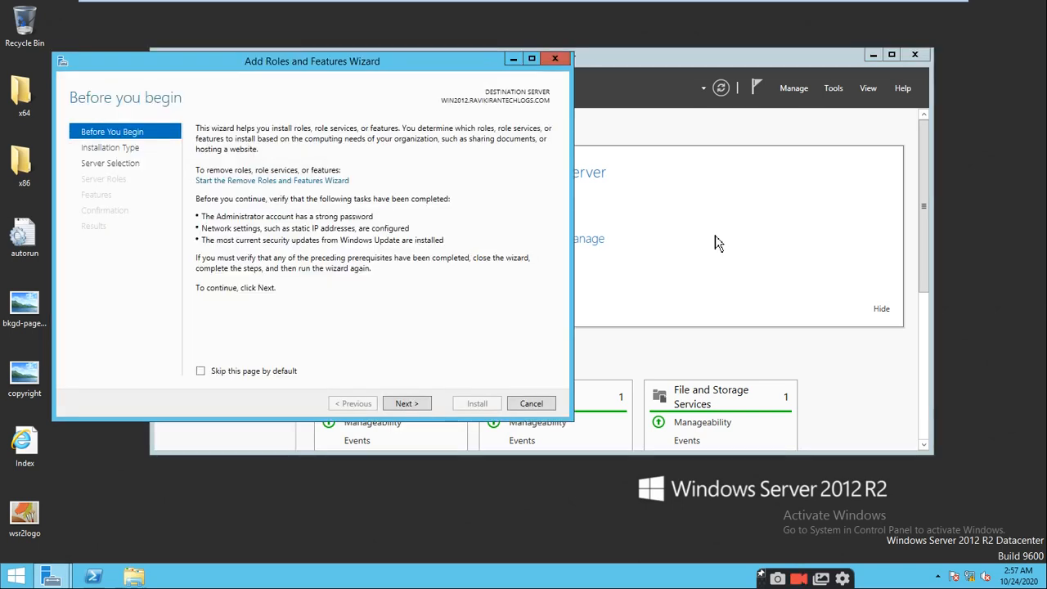
{"action": "left_click", "coordinate": [409, 406]}
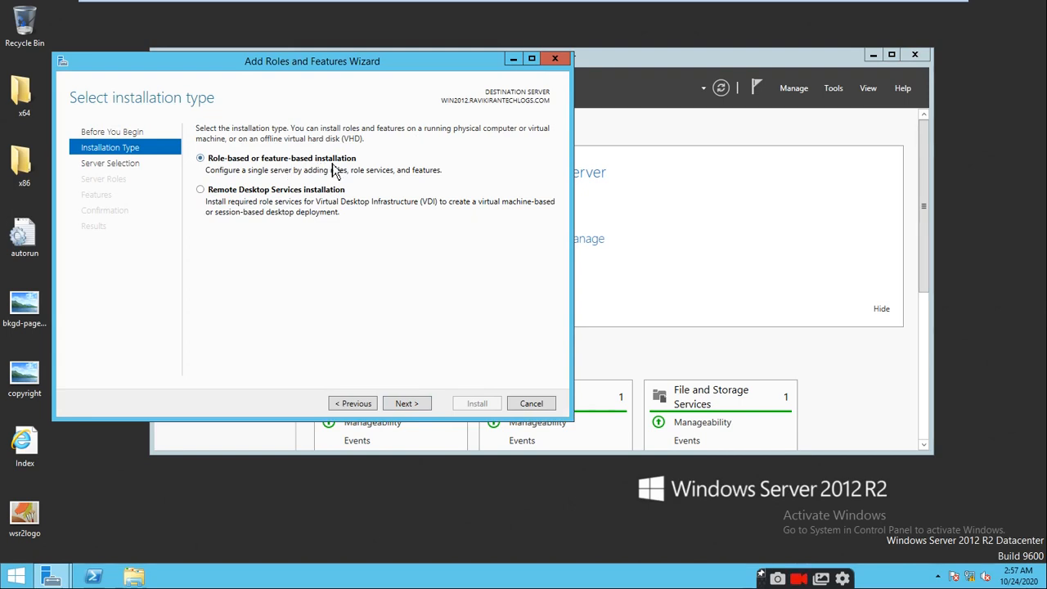
{"action": "left_click", "coordinate": [402, 406]}
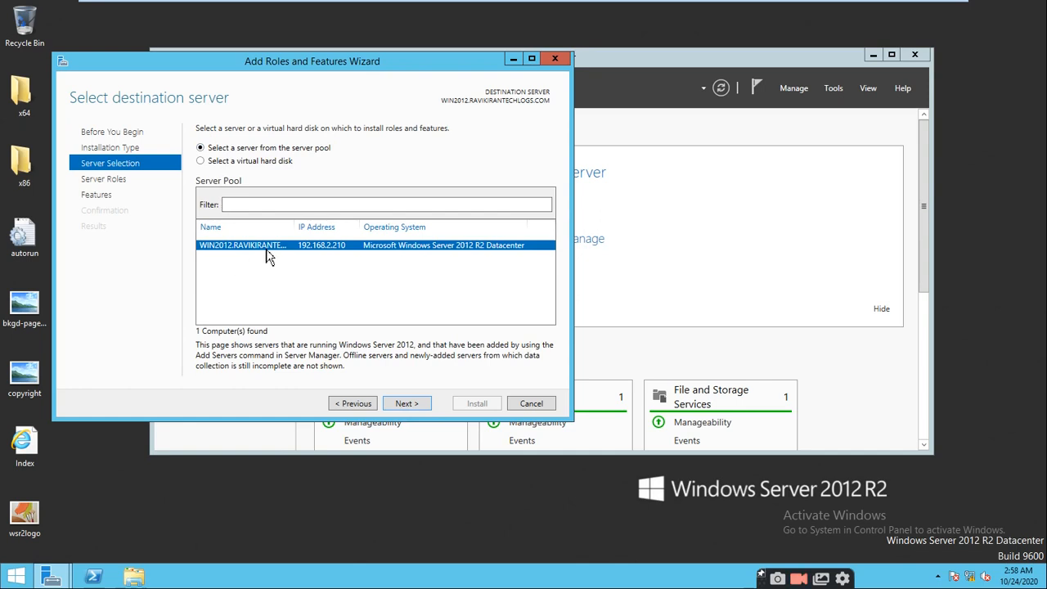
{"action": "left_click", "coordinate": [401, 404]}
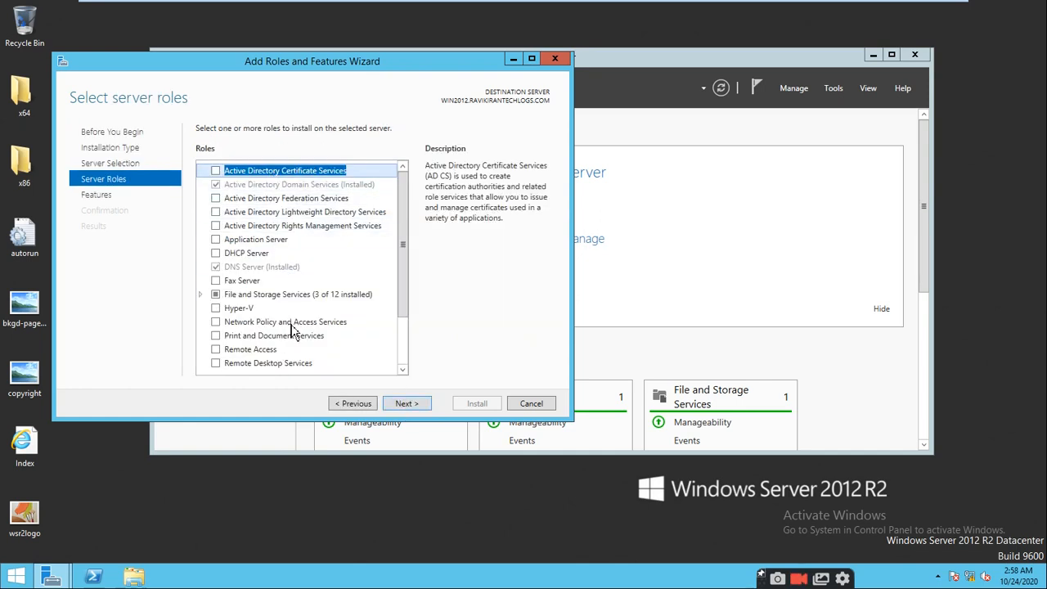
Step: Select the Windows Deployment Services role and include its required management tools
{"action": "left_click_drag", "start_coordinate": [406, 297], "coordinate": [406, 346]}
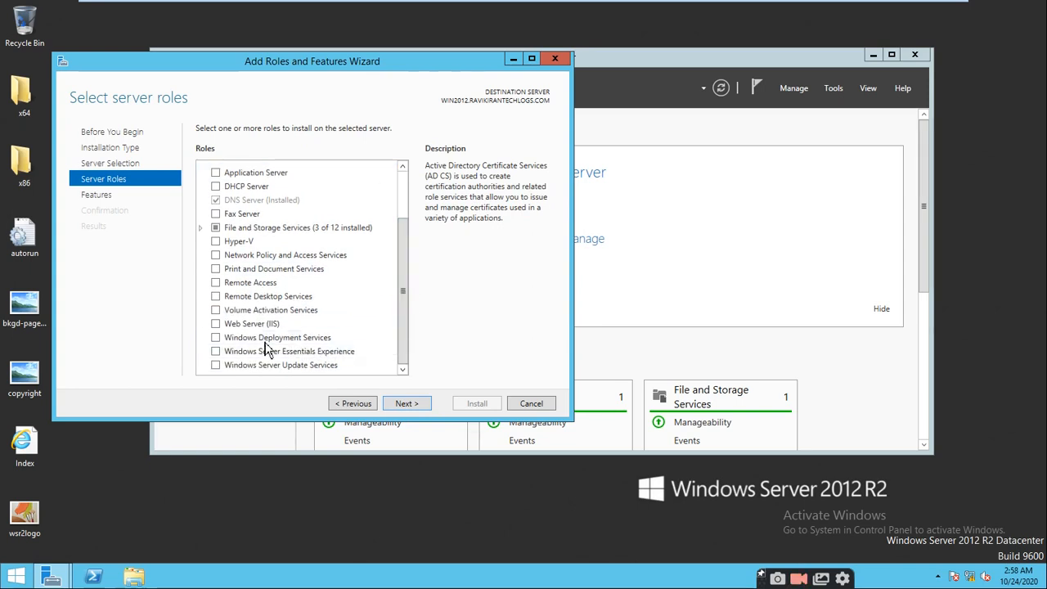
{"action": "left_click", "coordinate": [216, 337]}
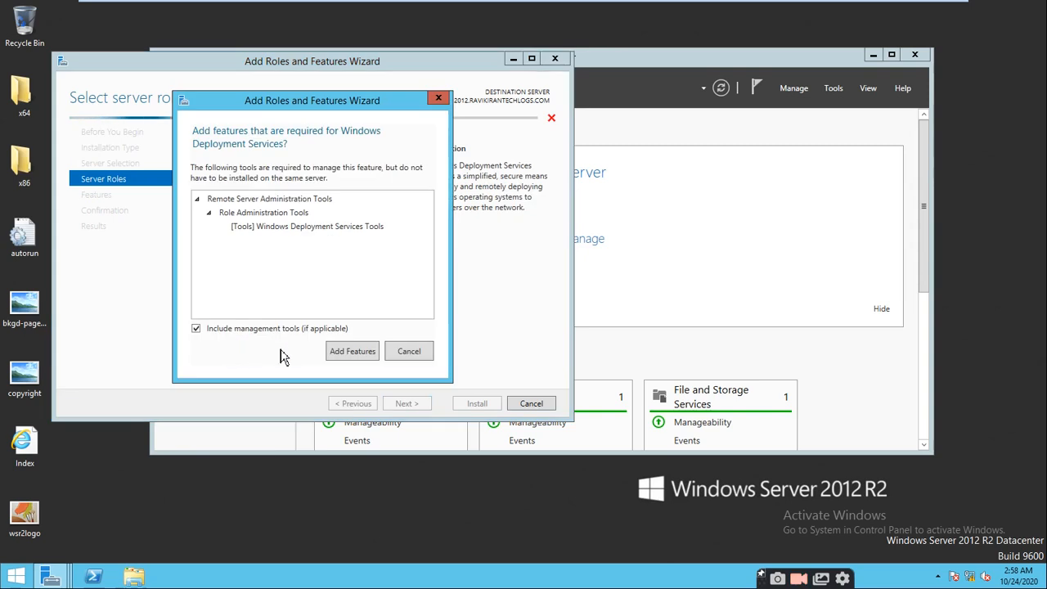
{"action": "left_click", "coordinate": [350, 352]}
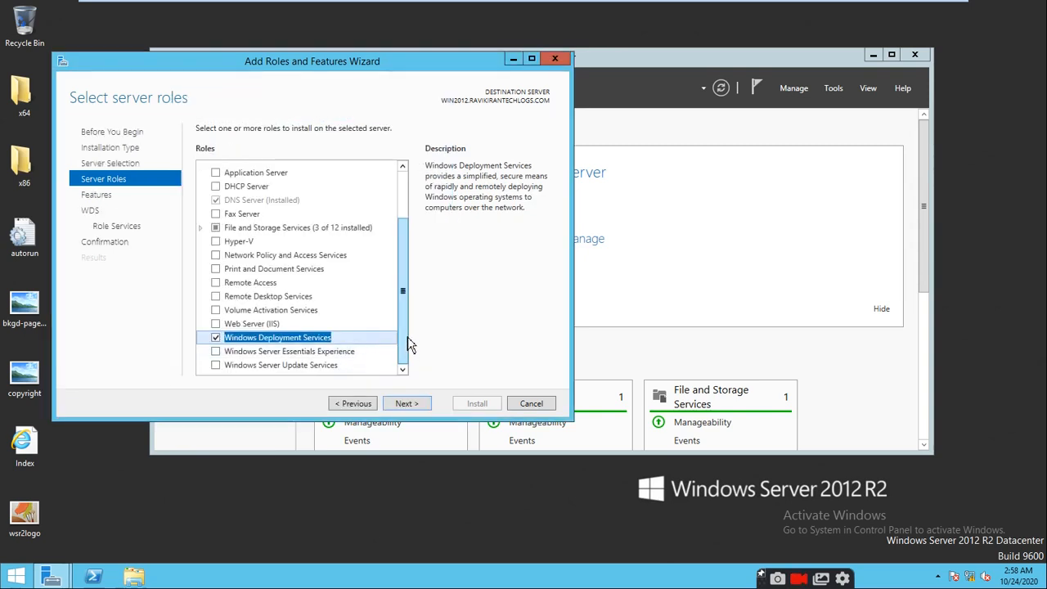
{"action": "left_click", "coordinate": [406, 404]}
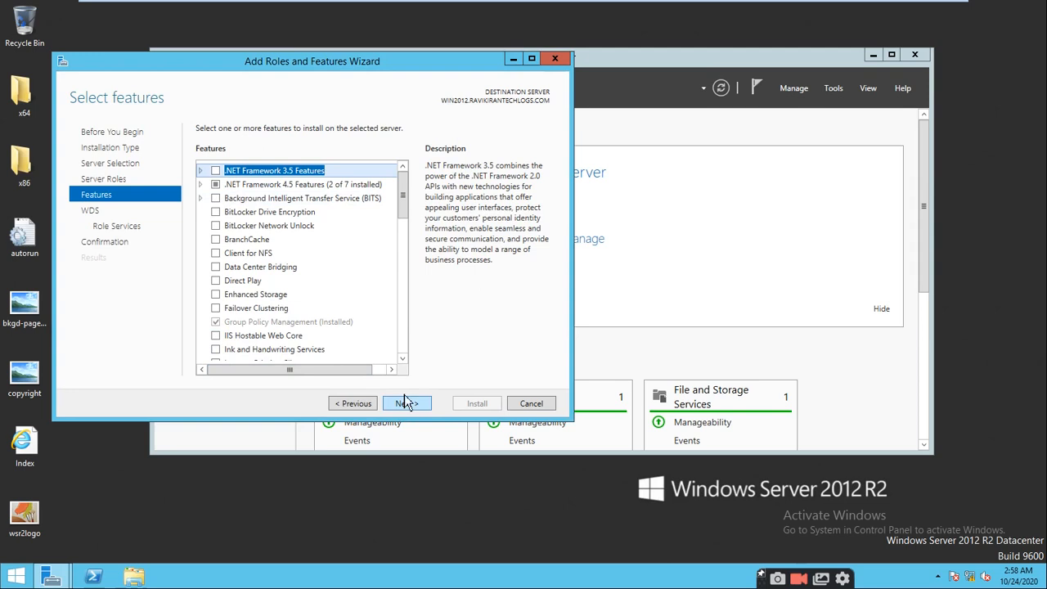
Step: Install Windows Deployment Services with the Deployment Server and Transport Server role services and no extra features, and close the wizard
{"action": "scroll", "coordinate": [401, 208], "scroll_direction": "down", "scroll_amount": 3}
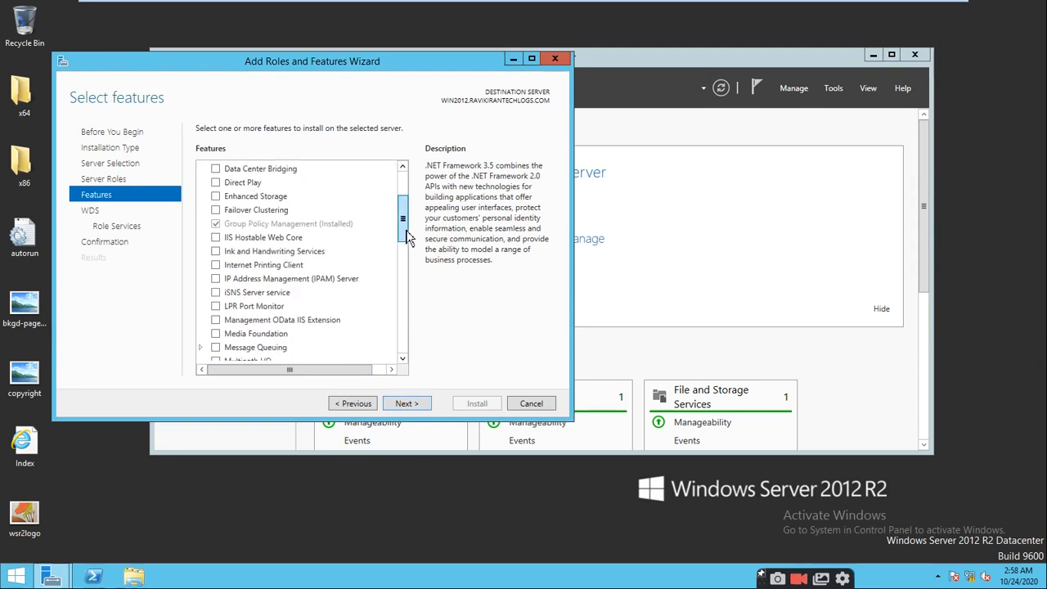
{"action": "left_click", "coordinate": [408, 405]}
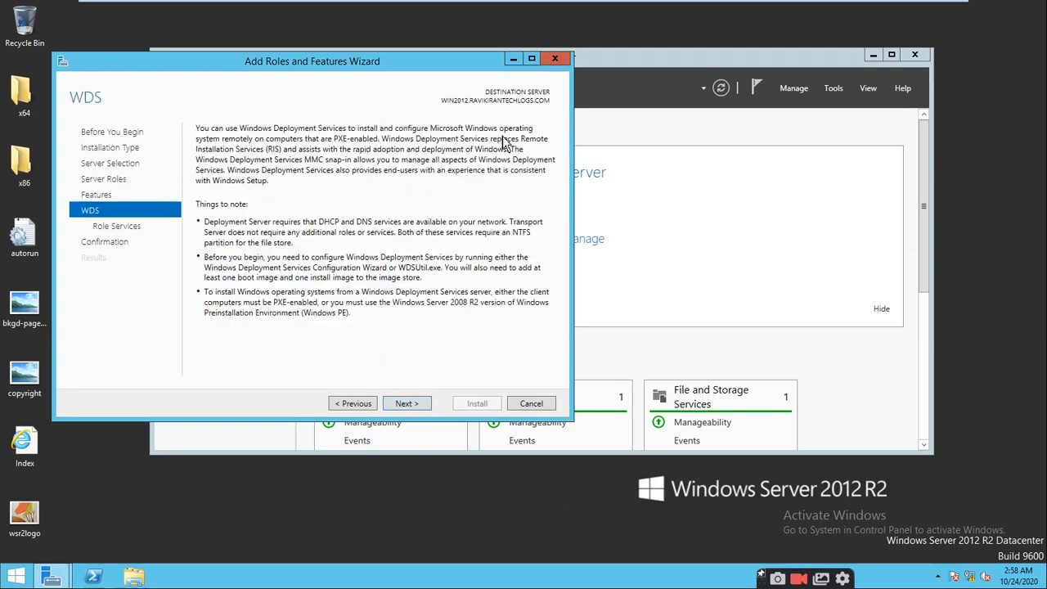
{"action": "left_click", "coordinate": [408, 404]}
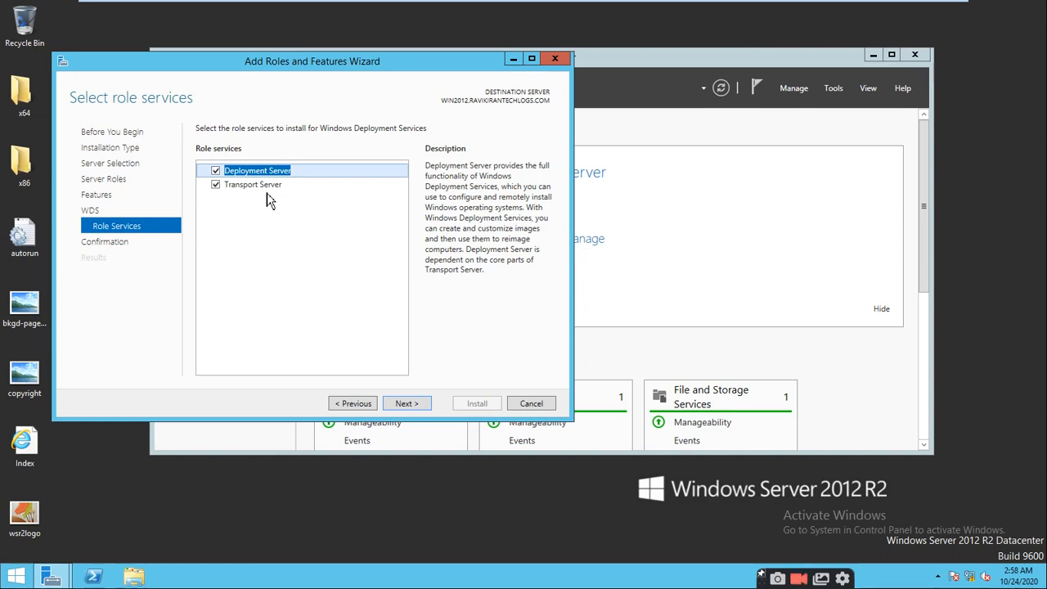
{"action": "left_click", "coordinate": [411, 406]}
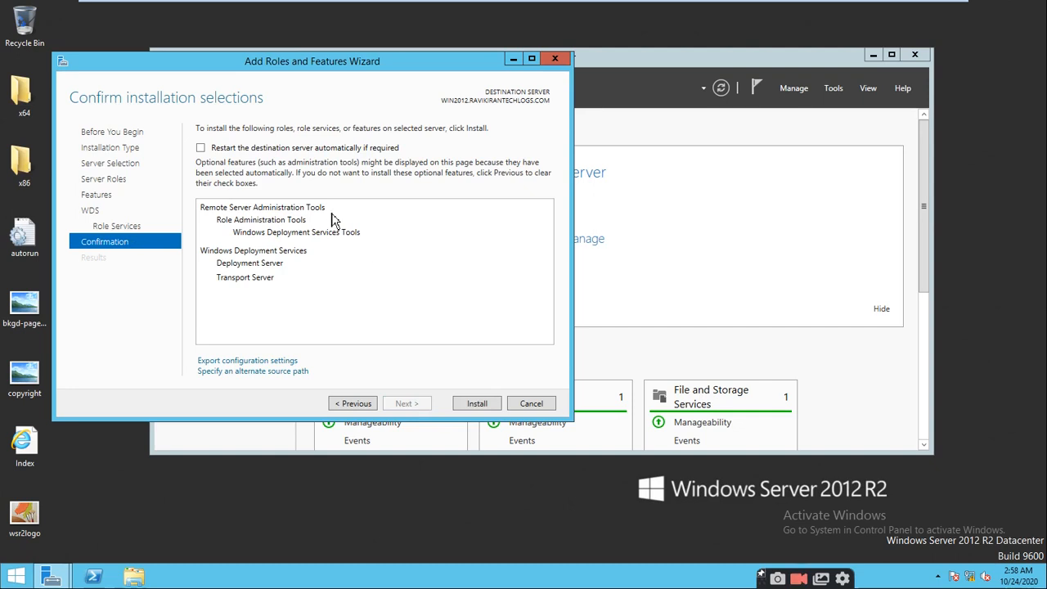
{"action": "left_click", "coordinate": [477, 404]}
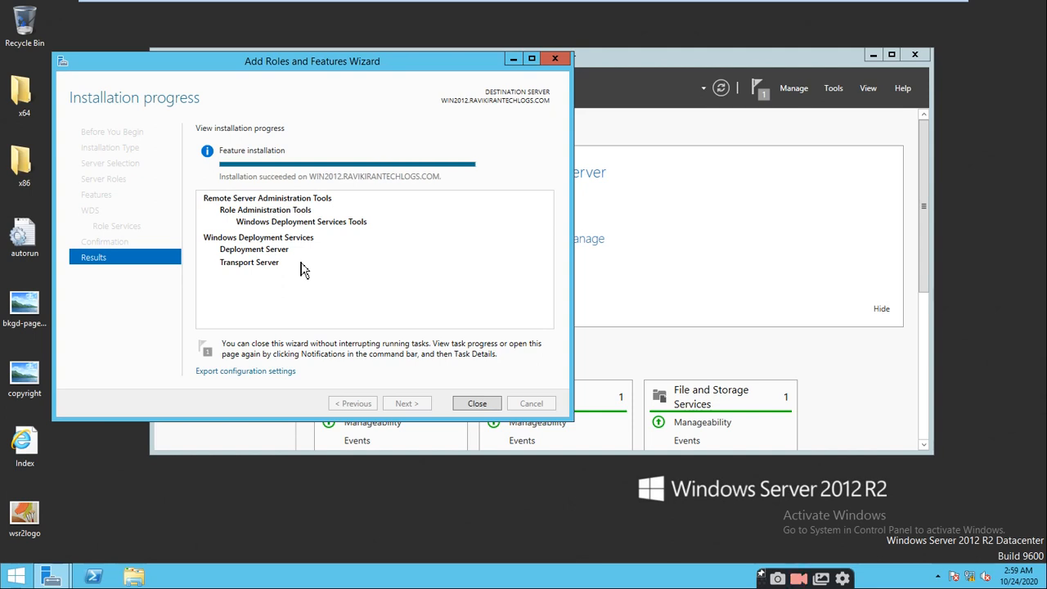
{"action": "left_click", "coordinate": [476, 403]}
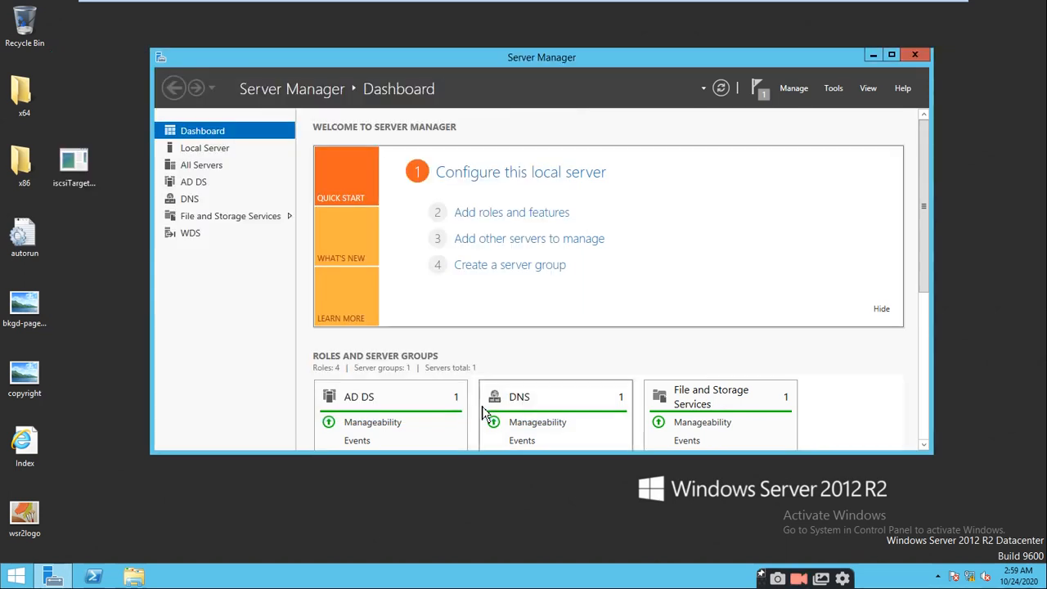
Step: Open the Windows Deployment Services console and select the WIN2012 server under Servers
{"action": "left_click", "coordinate": [834, 89]}
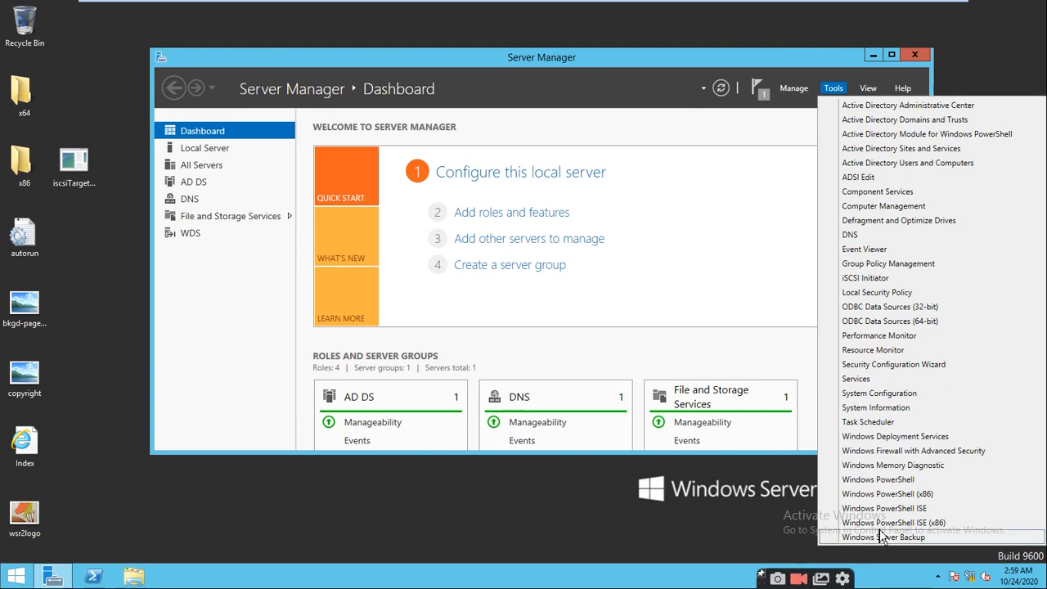
{"action": "left_click", "coordinate": [894, 436]}
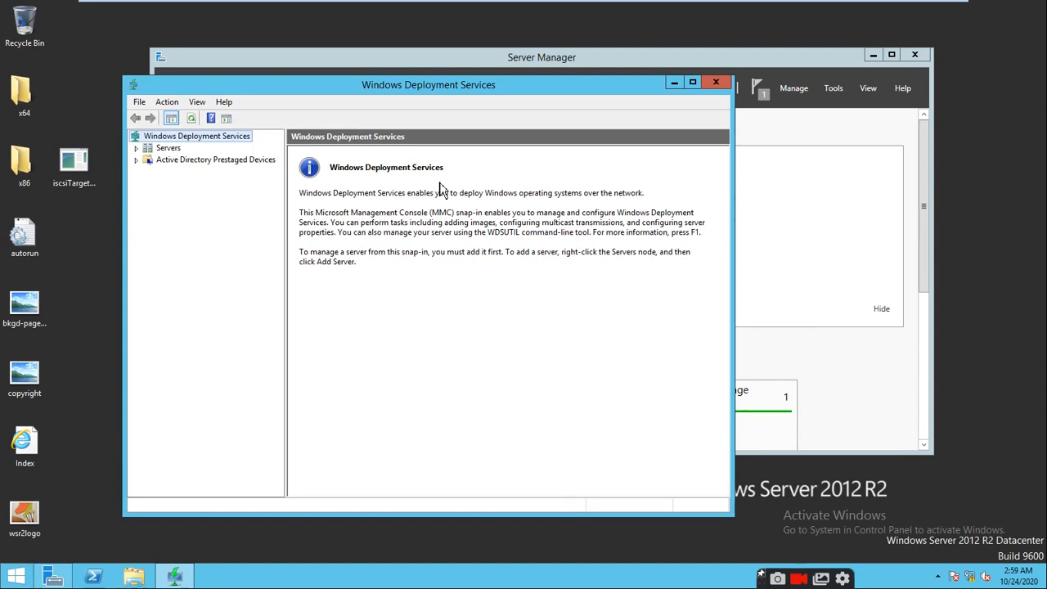
{"action": "left_click", "coordinate": [137, 148]}
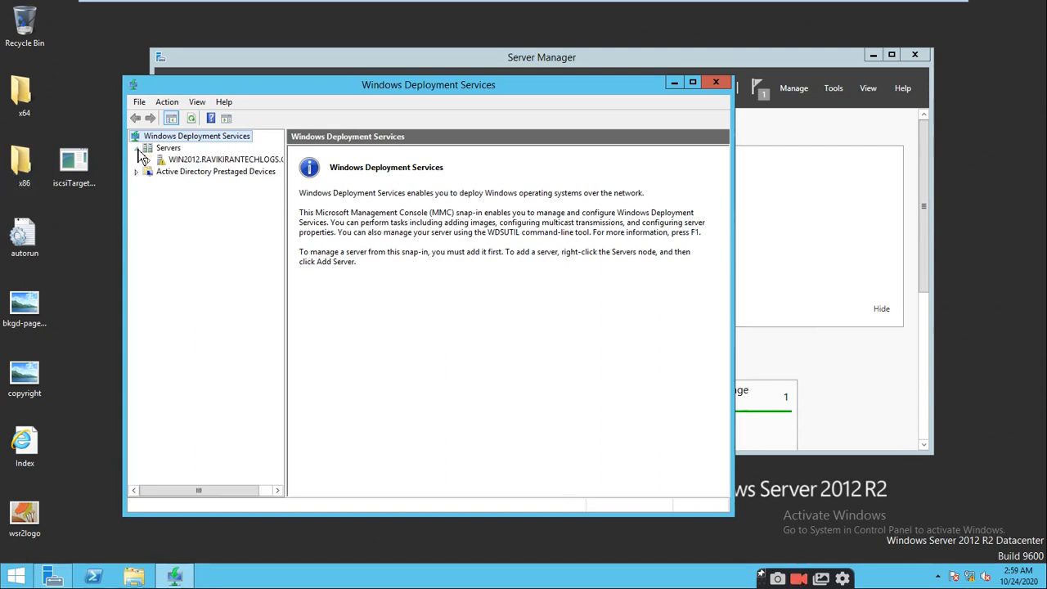
{"action": "left_click", "coordinate": [181, 161]}
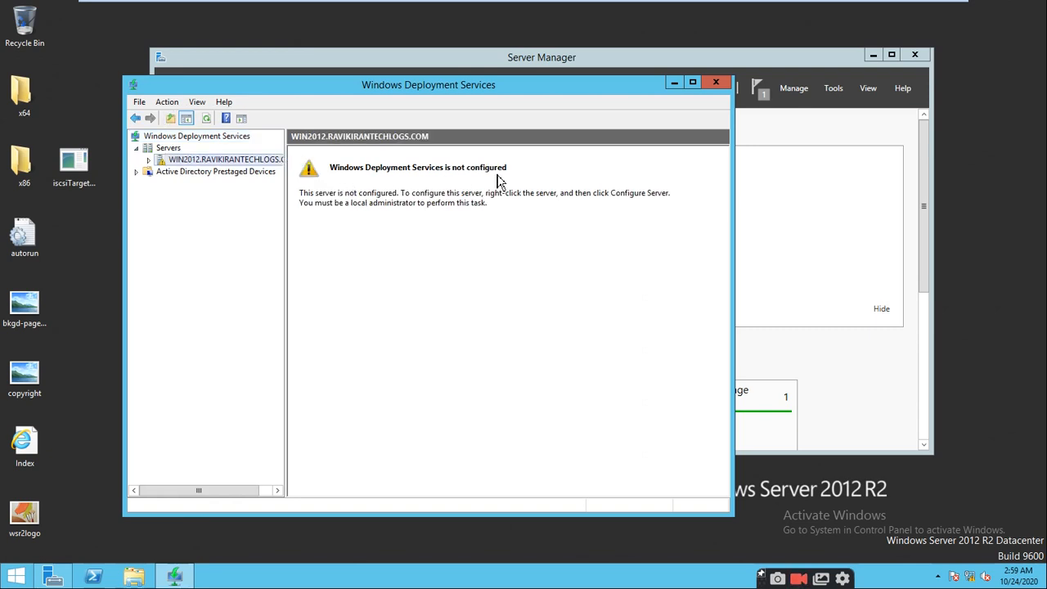
Step: Start configuring the WIN2012 deployment server with the Integrated with Active Directory option
{"action": "right_click", "coordinate": [184, 164]}
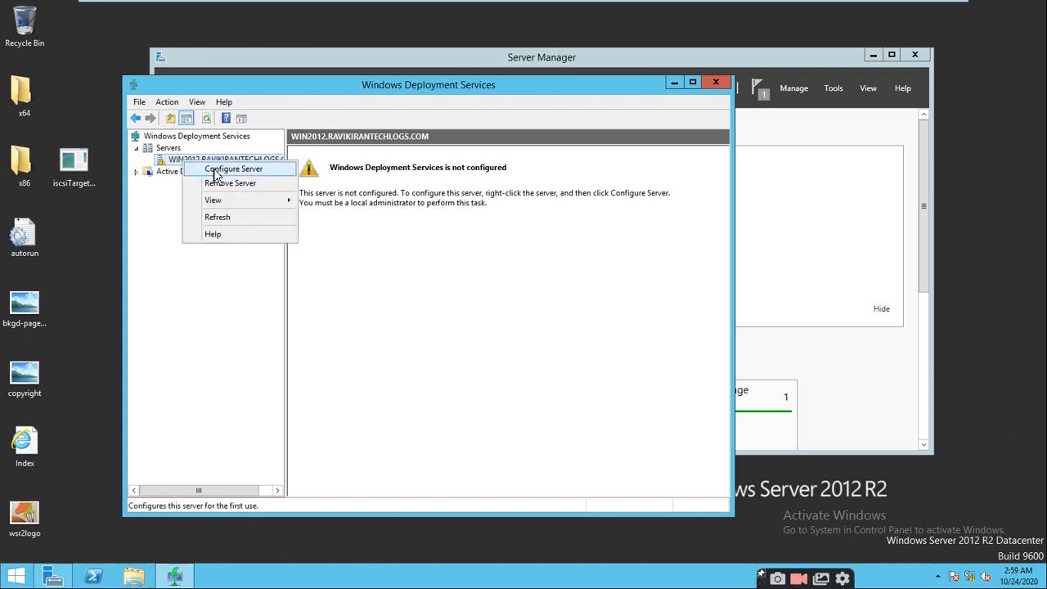
{"action": "left_click", "coordinate": [217, 170]}
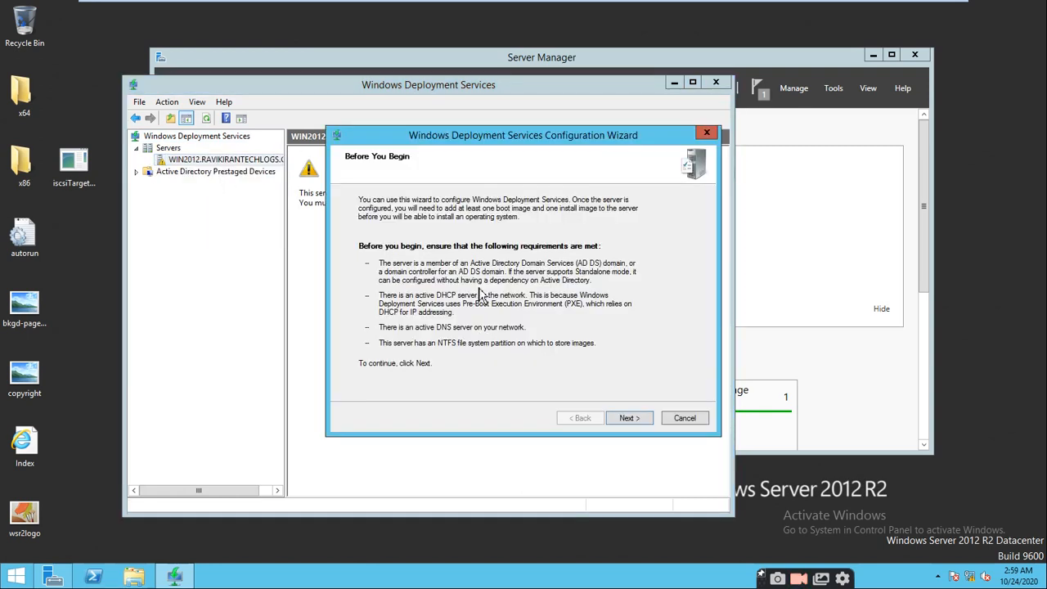
{"action": "left_click", "coordinate": [627, 419]}
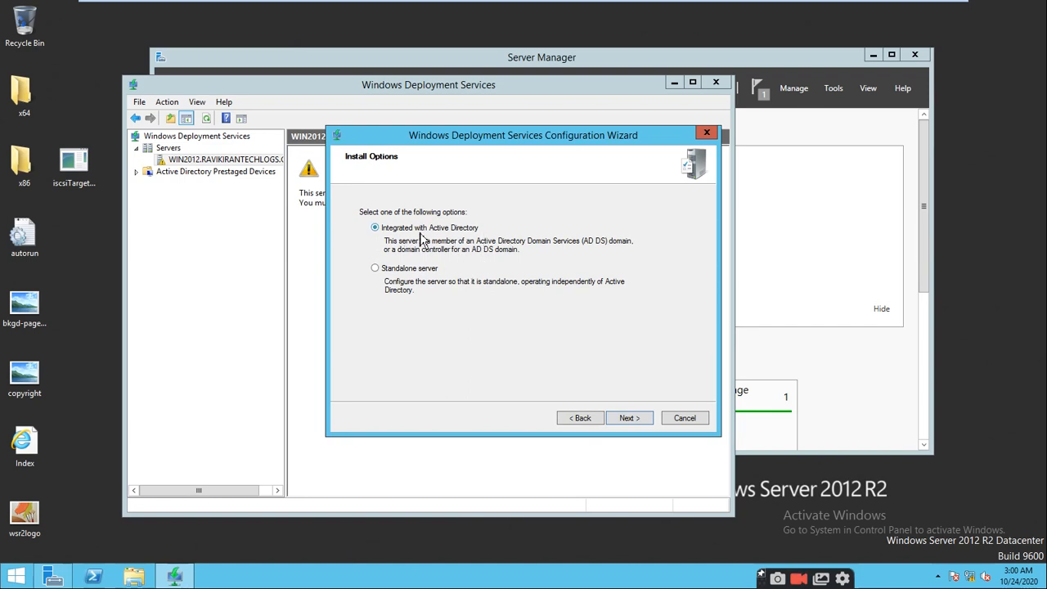
{"action": "left_click", "coordinate": [637, 426]}
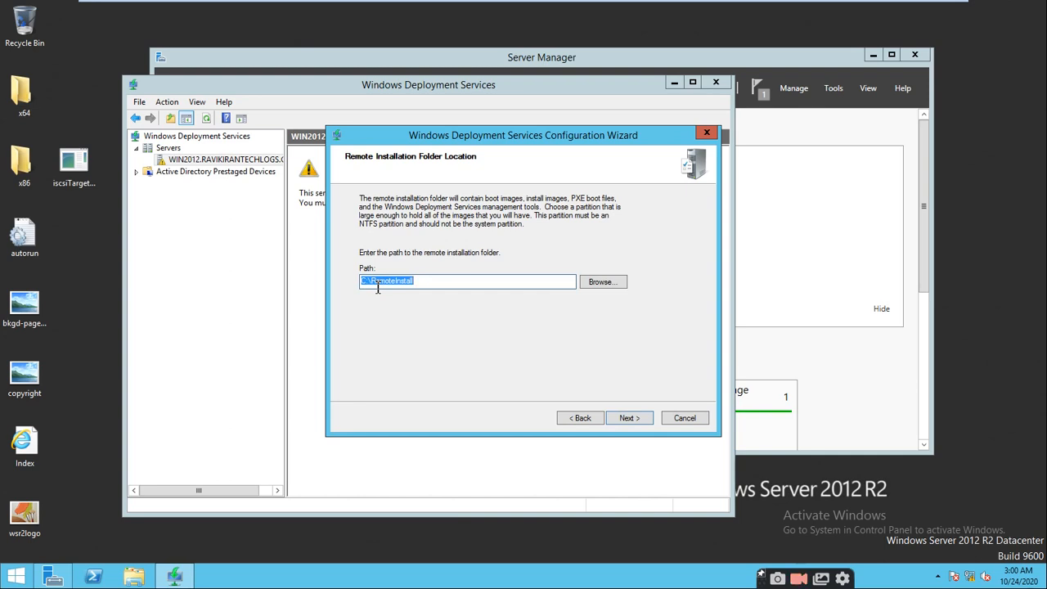
Step: Use C:\RemoteInstall as the remote installation folder and accept storing it on the system volume
{"action": "left_click", "coordinate": [445, 282]}
{"action": "left_click", "coordinate": [633, 417]}
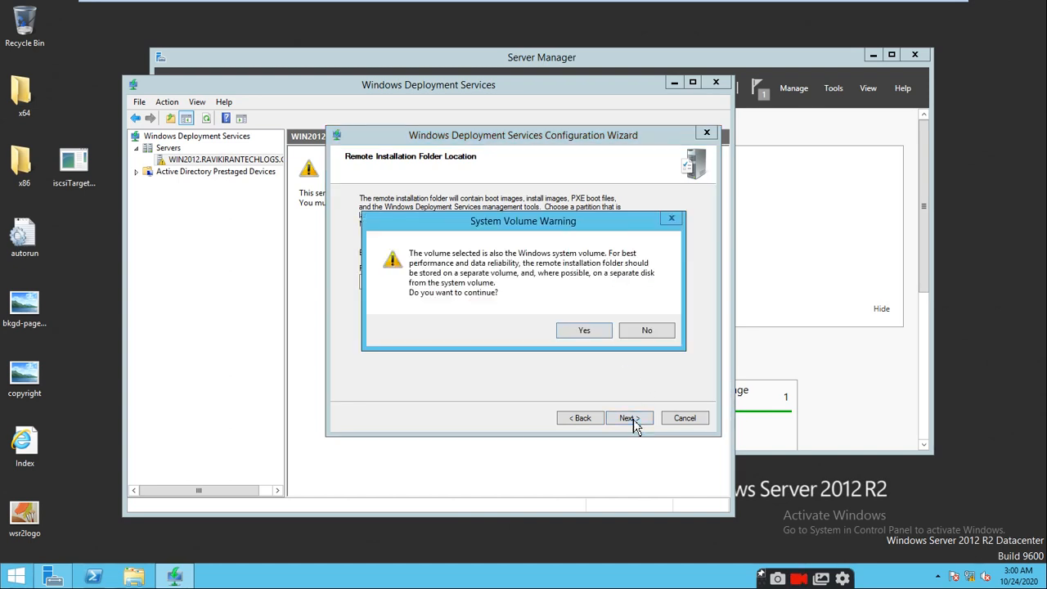
{"action": "left_click", "coordinate": [587, 332]}
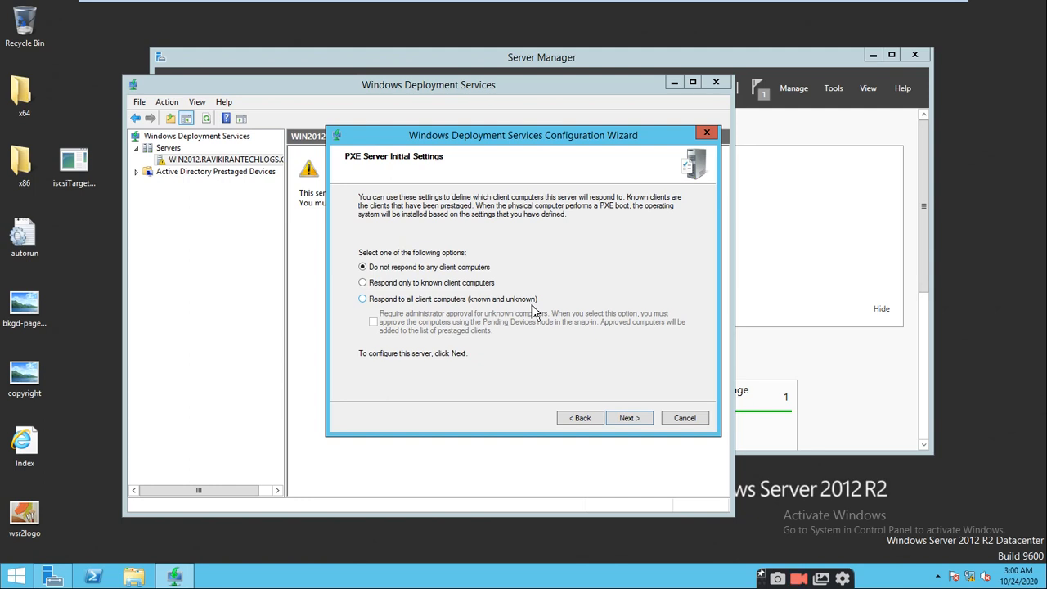
Step: Set PXE to respond to all client computers, requiring administrator approval for unknown ones, and finish the configuration without adding images
{"action": "left_click", "coordinate": [363, 300]}
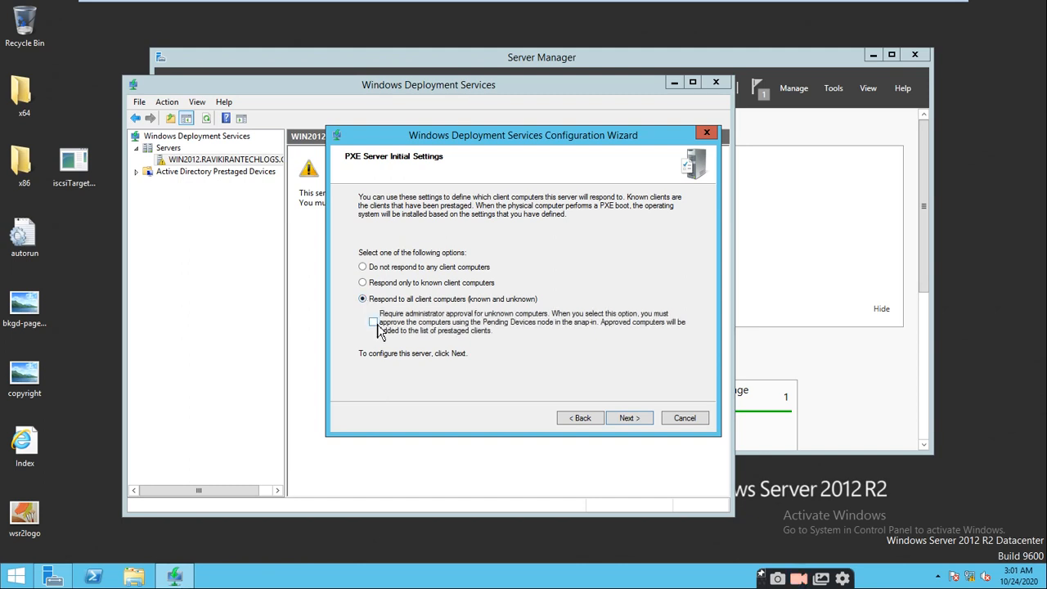
{"action": "left_click", "coordinate": [378, 329]}
{"action": "left_click", "coordinate": [627, 418]}
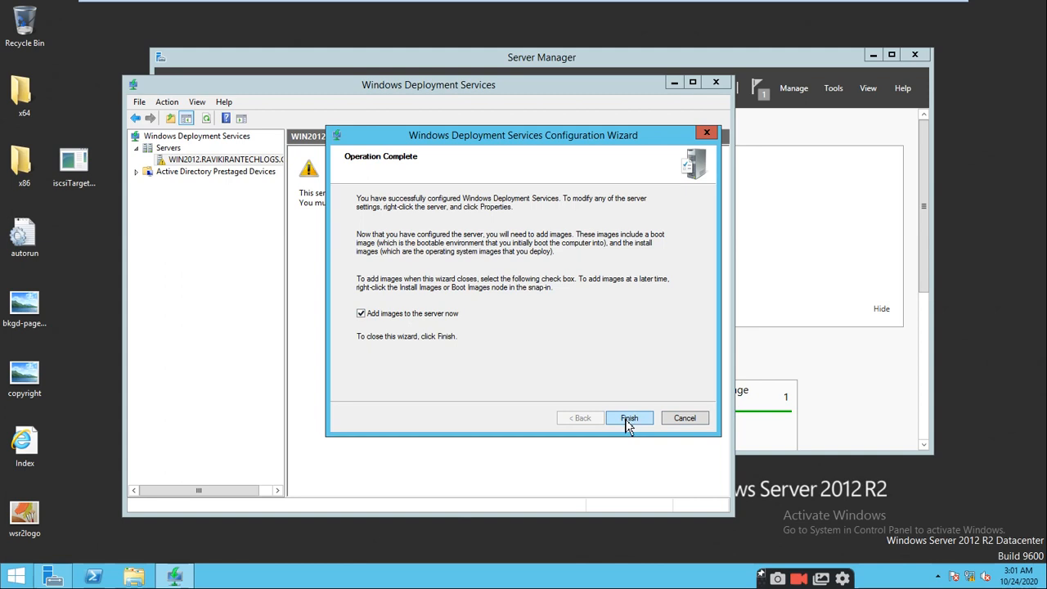
{"action": "left_click", "coordinate": [361, 313]}
{"action": "left_click", "coordinate": [623, 419]}
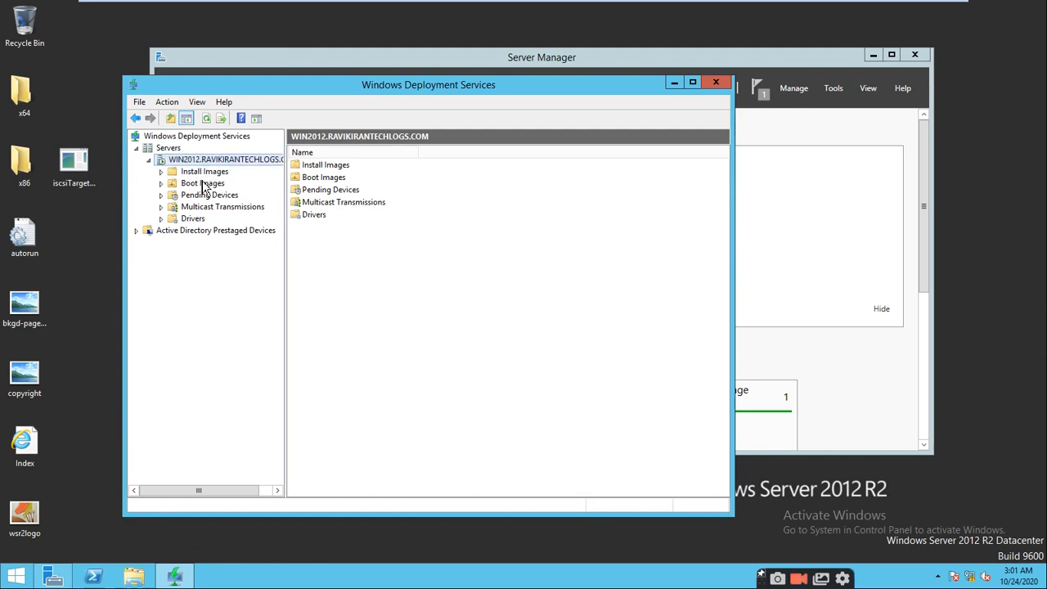
Step: Look through the Install Images, Boot Images and Pending Devices nodes of the WIN2012 server
{"action": "left_click_drag", "start_coordinate": [375, 88], "coordinate": [501, 79]}
{"action": "left_click", "coordinate": [331, 165]}
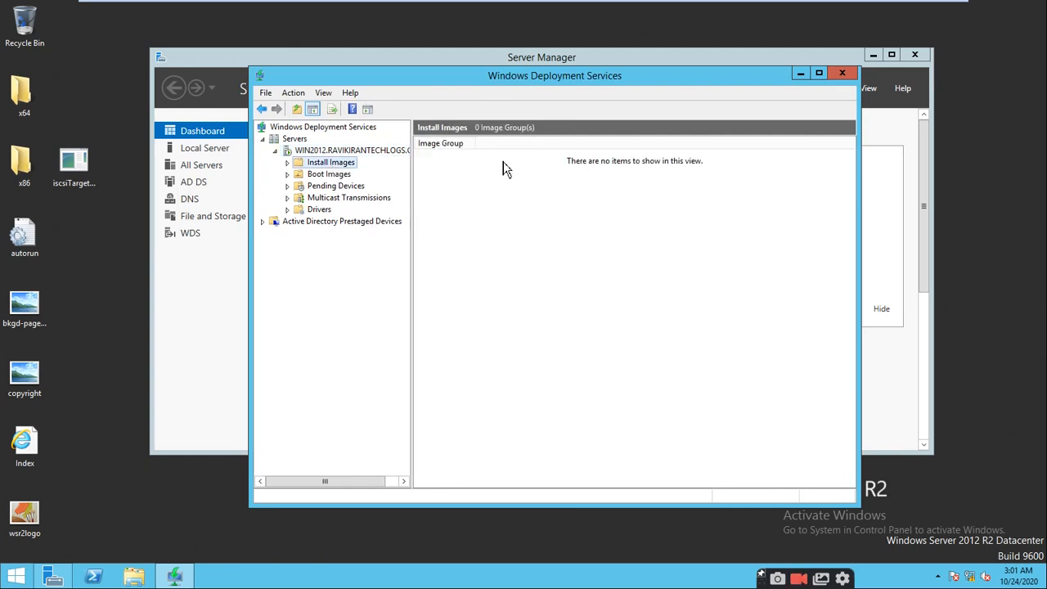
{"action": "left_click", "coordinate": [327, 175]}
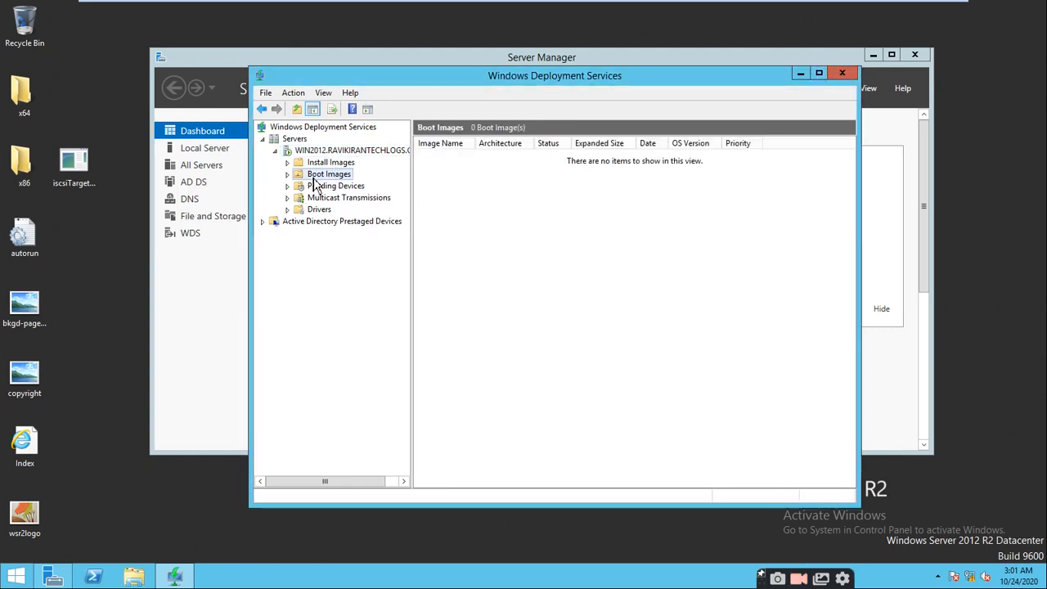
{"action": "left_click", "coordinate": [321, 188]}
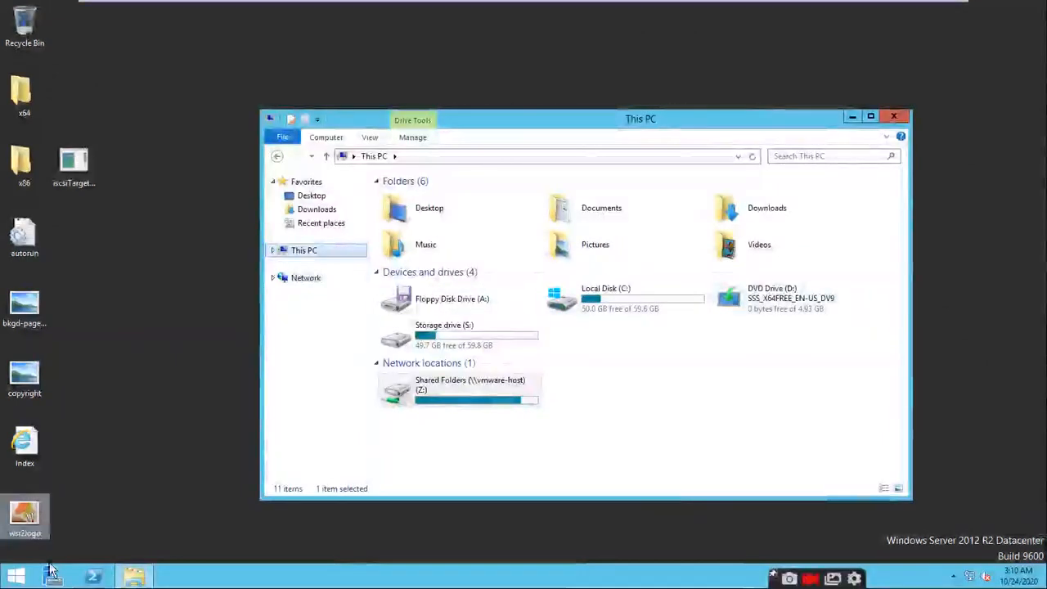
Step: Reopen the Windows Deployment Services console from Server Manager and minimize the Server Manager window
{"action": "left_click", "coordinate": [52, 576]}
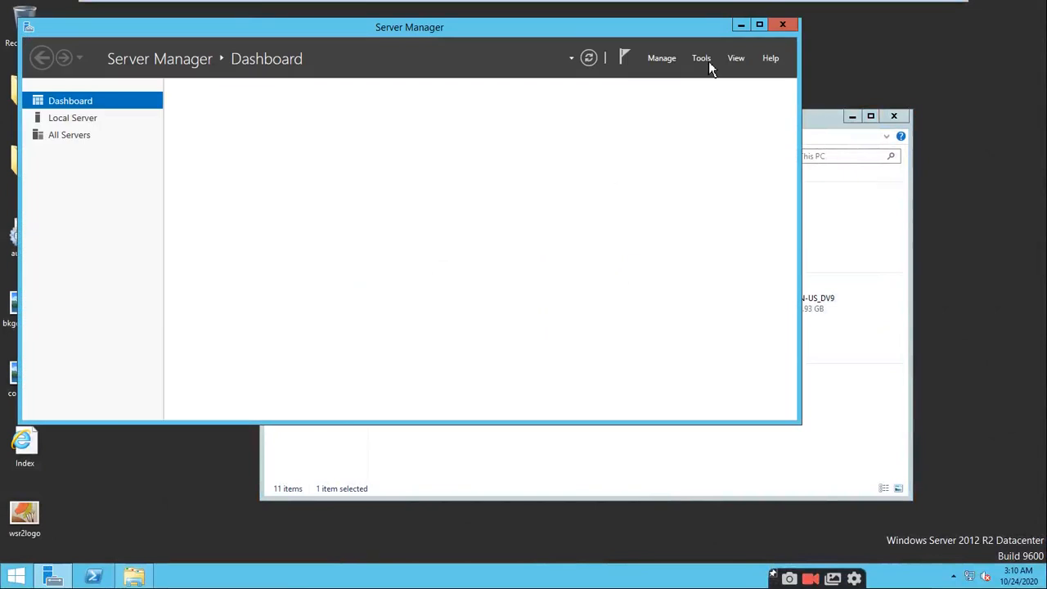
{"action": "left_click", "coordinate": [703, 60]}
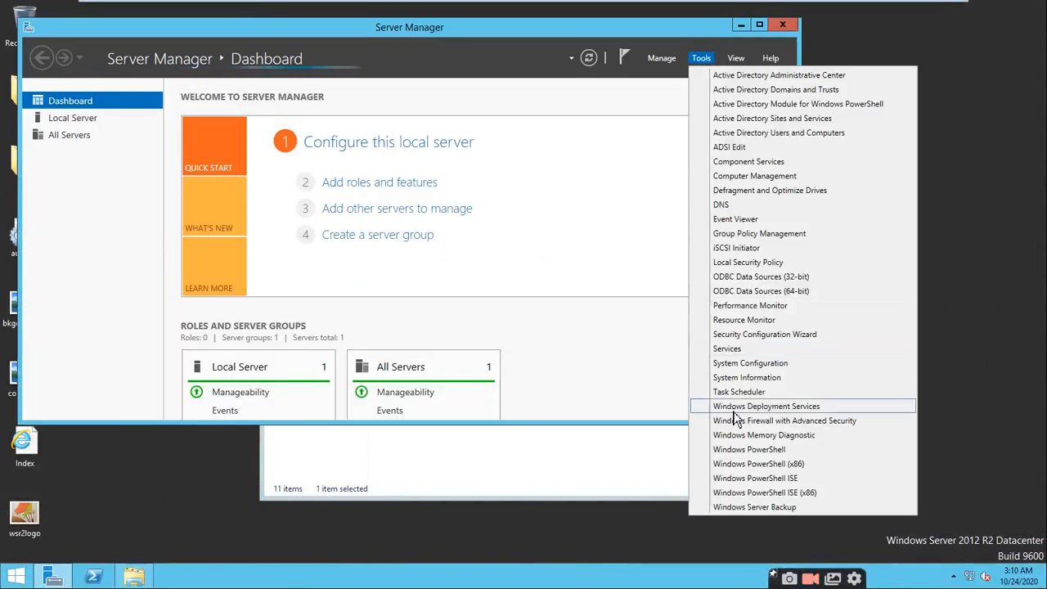
{"action": "left_click", "coordinate": [763, 407]}
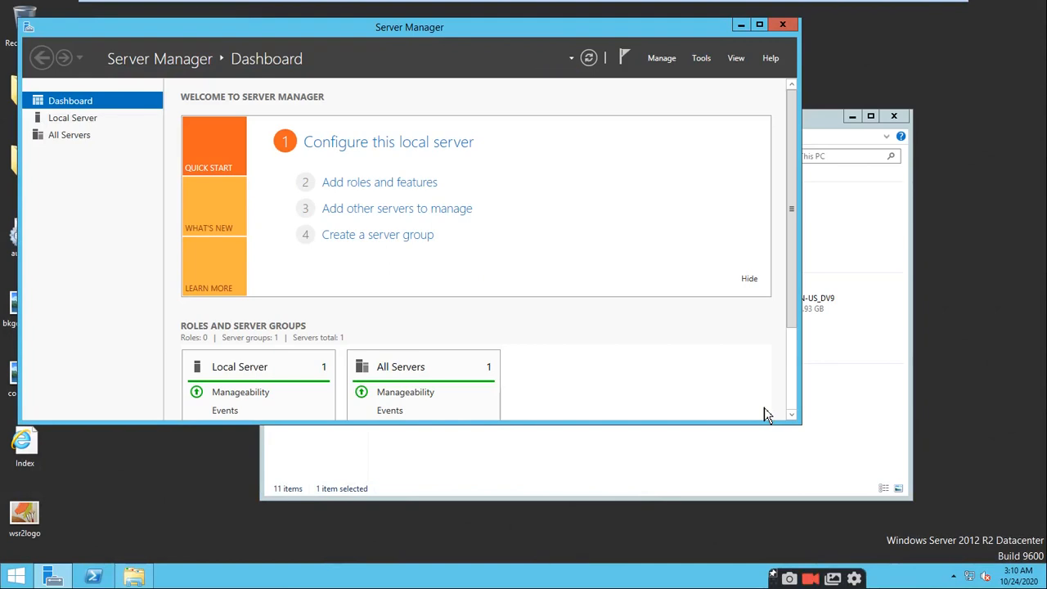
{"action": "left_click", "coordinate": [741, 25]}
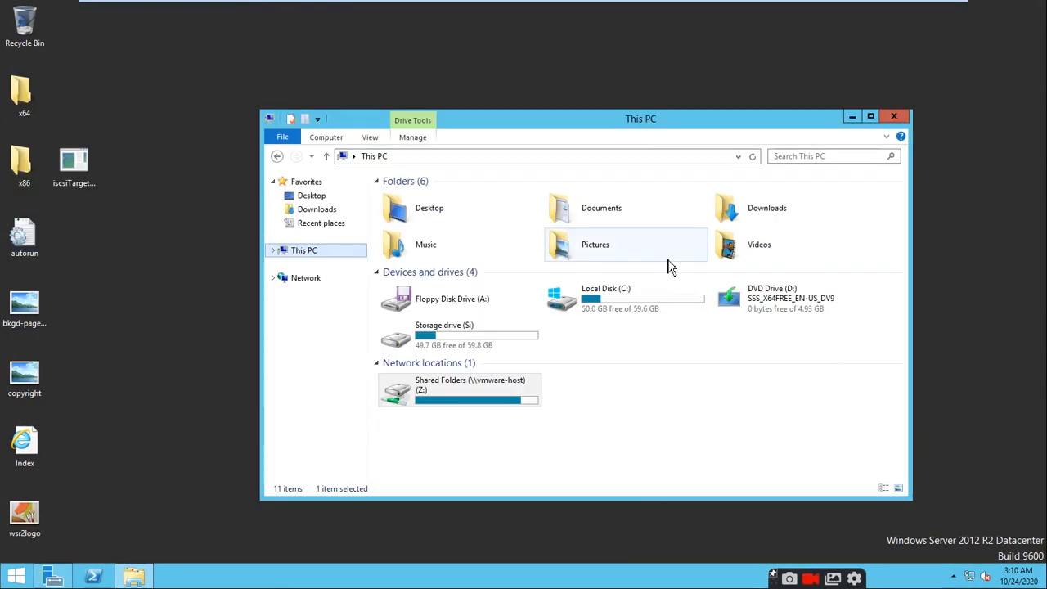
{"action": "left_click", "coordinate": [486, 75]}
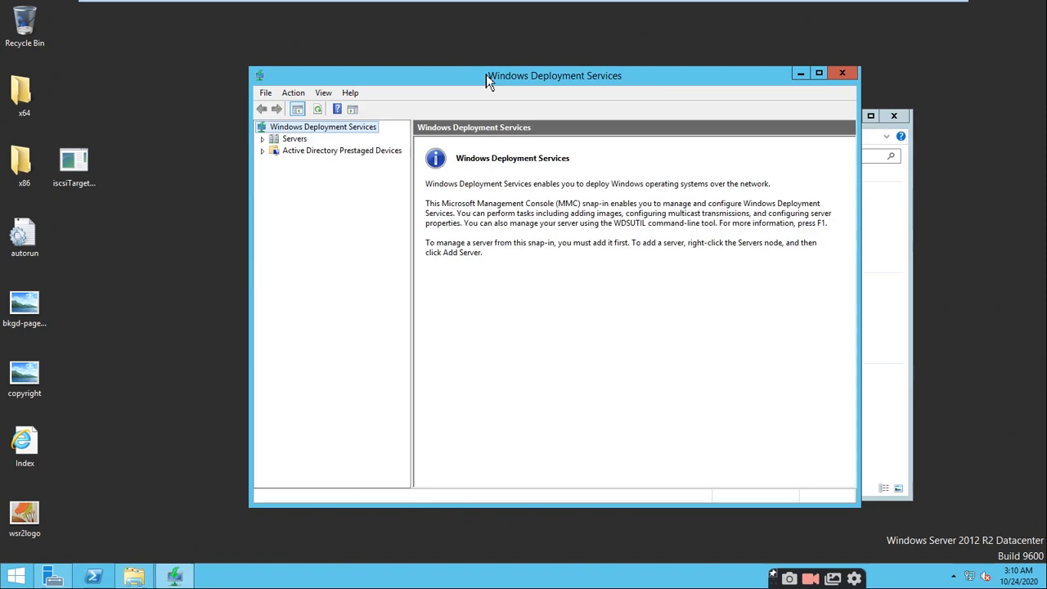
Step: Start adding an install image to the WIN2012 server's Install Images and create a new image group named WIN2019 for it
{"action": "left_click", "coordinate": [263, 139]}
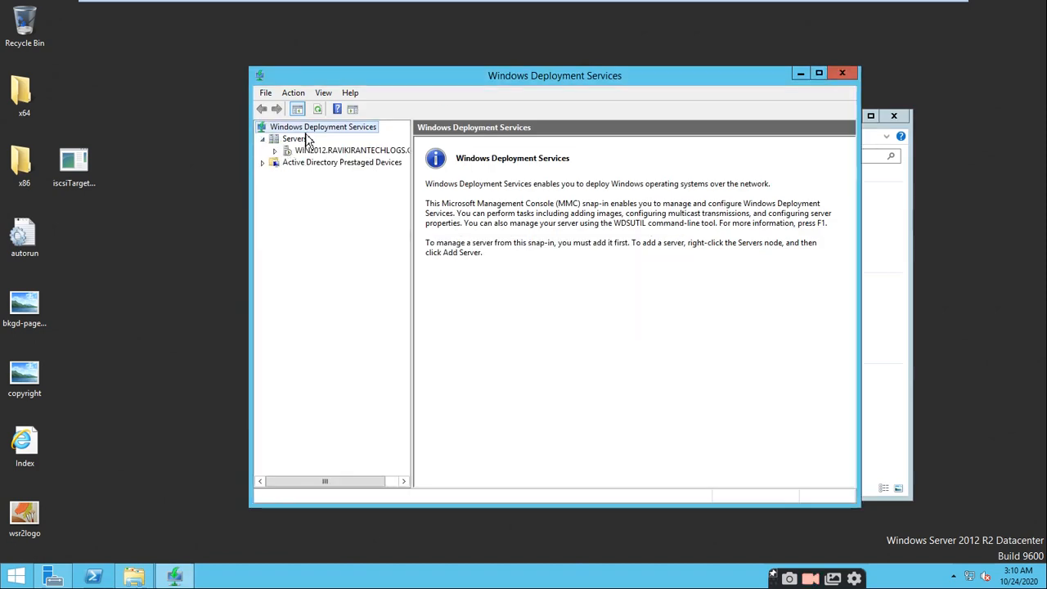
{"action": "left_click_drag", "start_coordinate": [382, 74], "coordinate": [303, 68]}
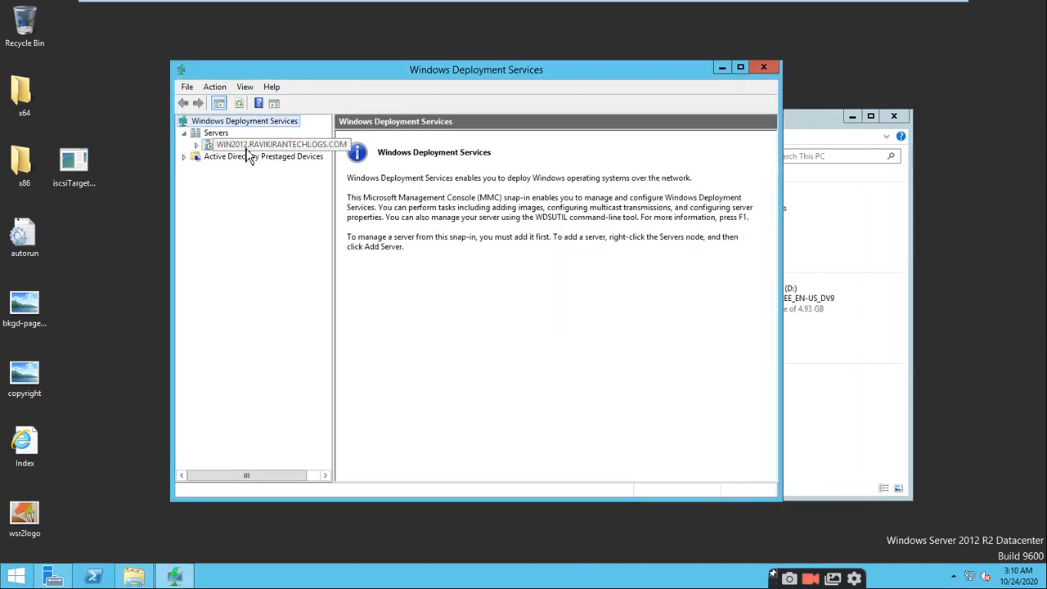
{"action": "left_click", "coordinate": [248, 151]}
{"action": "left_click", "coordinate": [196, 145]}
{"action": "left_click", "coordinate": [233, 160]}
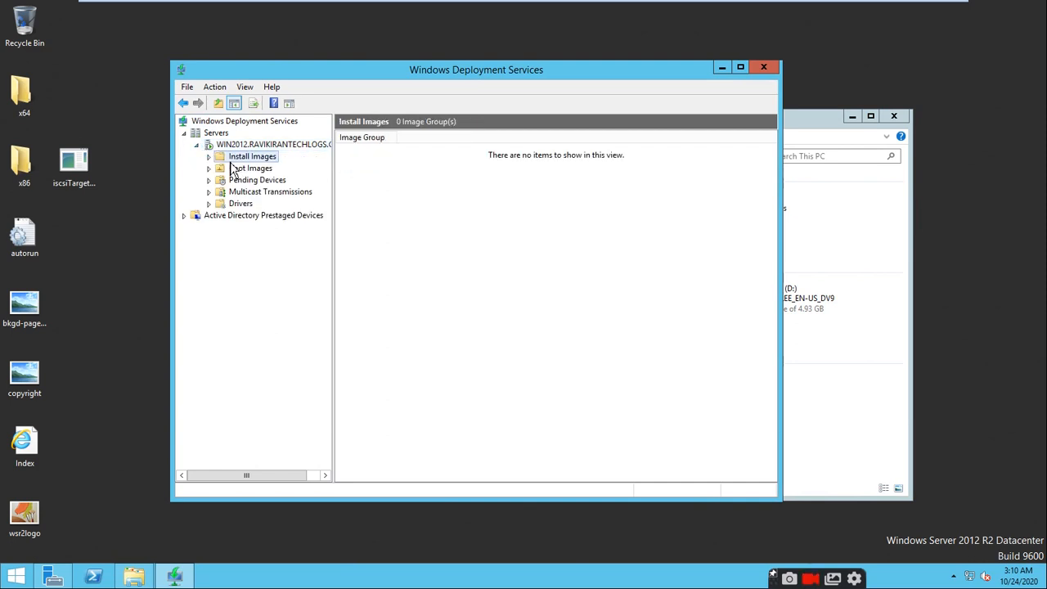
{"action": "right_click", "coordinate": [258, 160]}
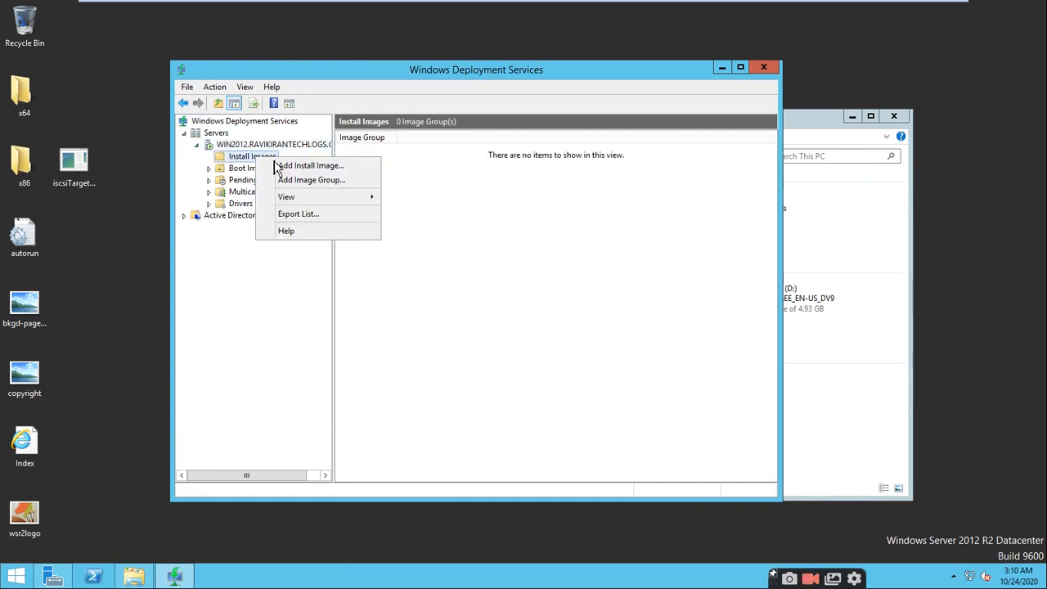
{"action": "left_click", "coordinate": [288, 170]}
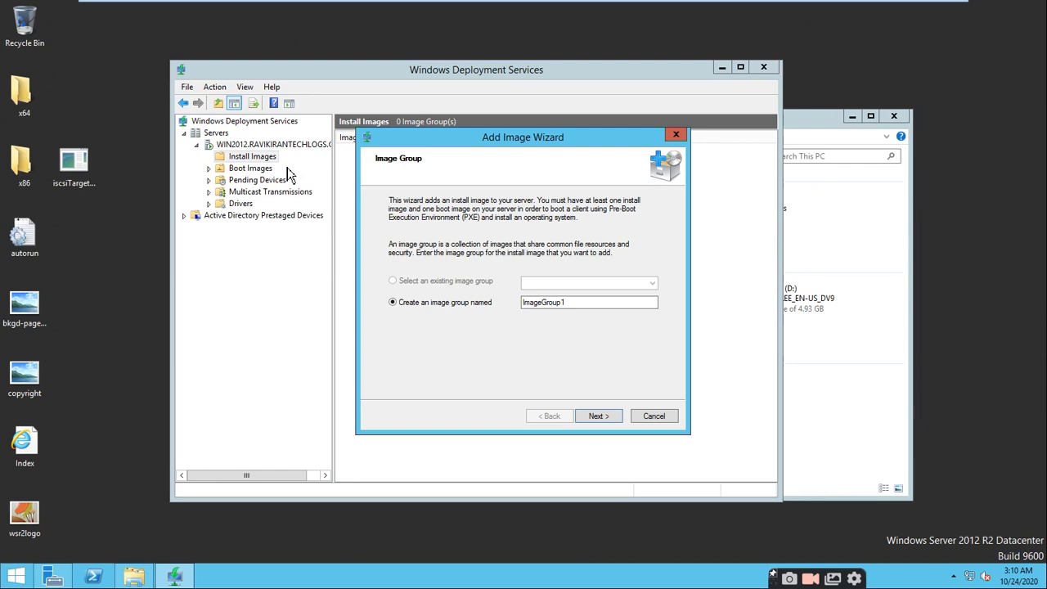
{"action": "left_click", "coordinate": [570, 302]}
{"action": "left_click_drag", "start_coordinate": [570, 302], "coordinate": [347, 308]}
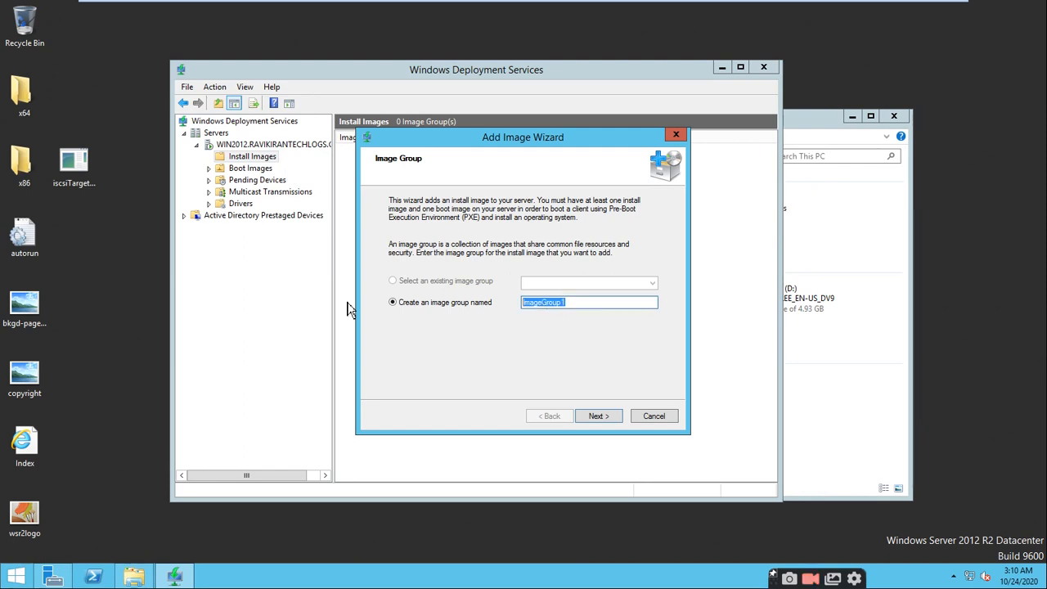
{"action": "type", "text": "WIN2019"}
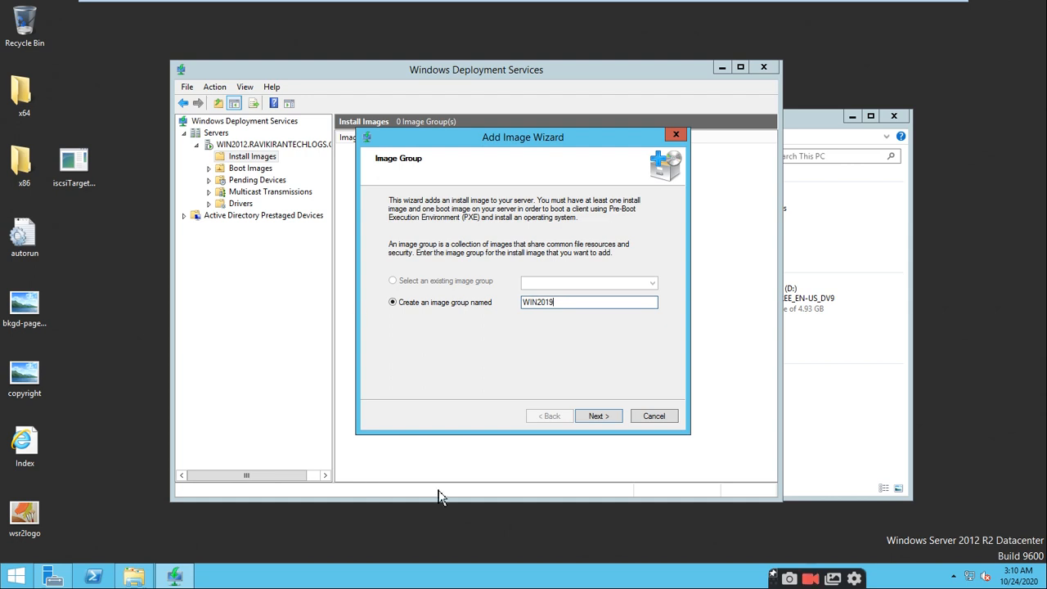
{"action": "left_click", "coordinate": [596, 417]}
Step: Use install.wim from the sources folder of DVD Drive (D:) as the install image file
{"action": "left_click", "coordinate": [631, 242]}
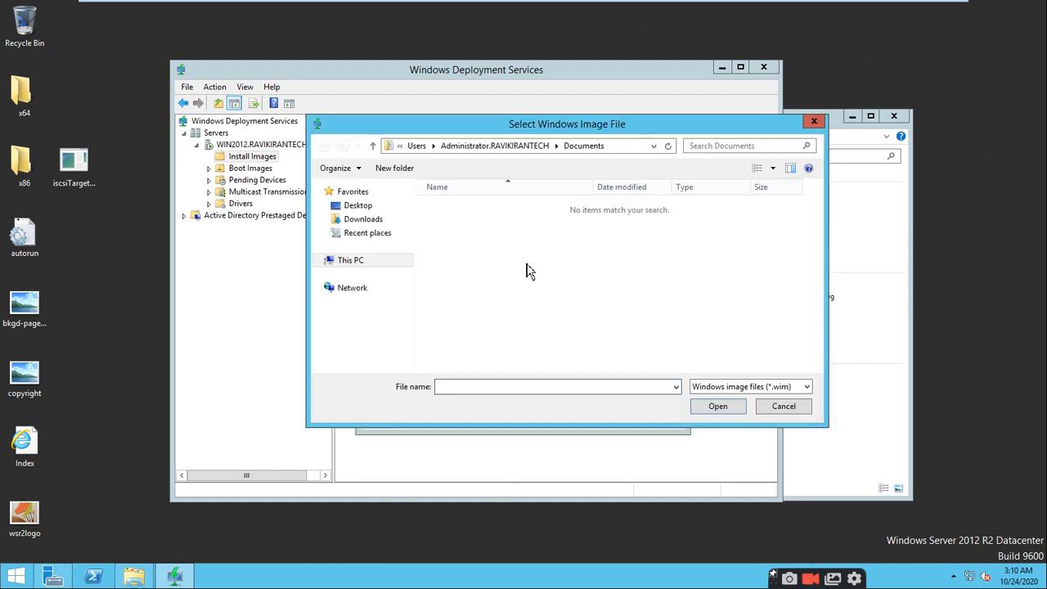
{"action": "left_click", "coordinate": [348, 262]}
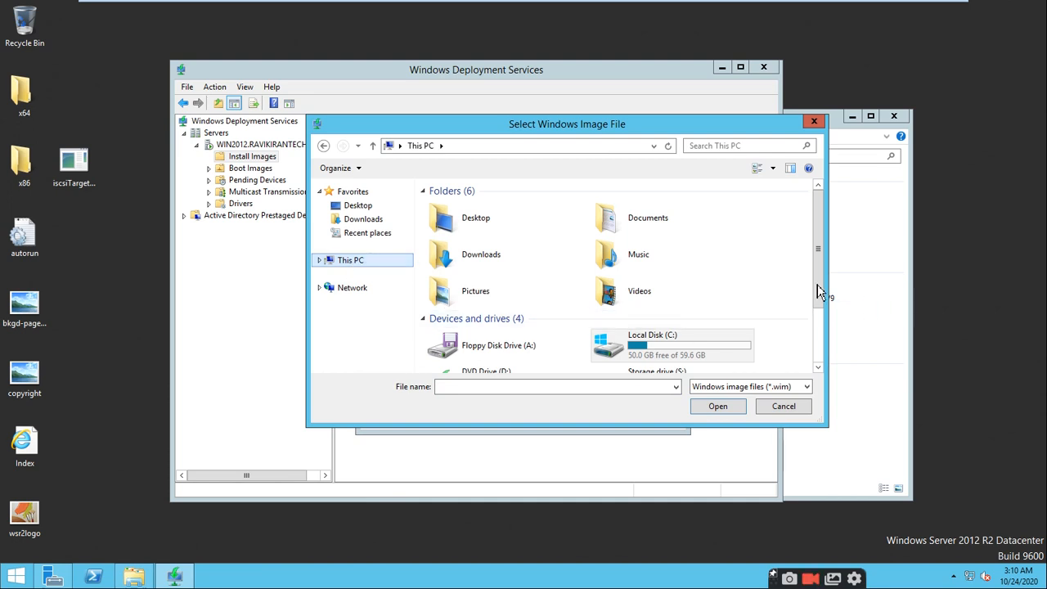
{"action": "scroll", "coordinate": [817, 284], "scroll_direction": "down", "scroll_amount": 2}
{"action": "double_click", "coordinate": [515, 316]}
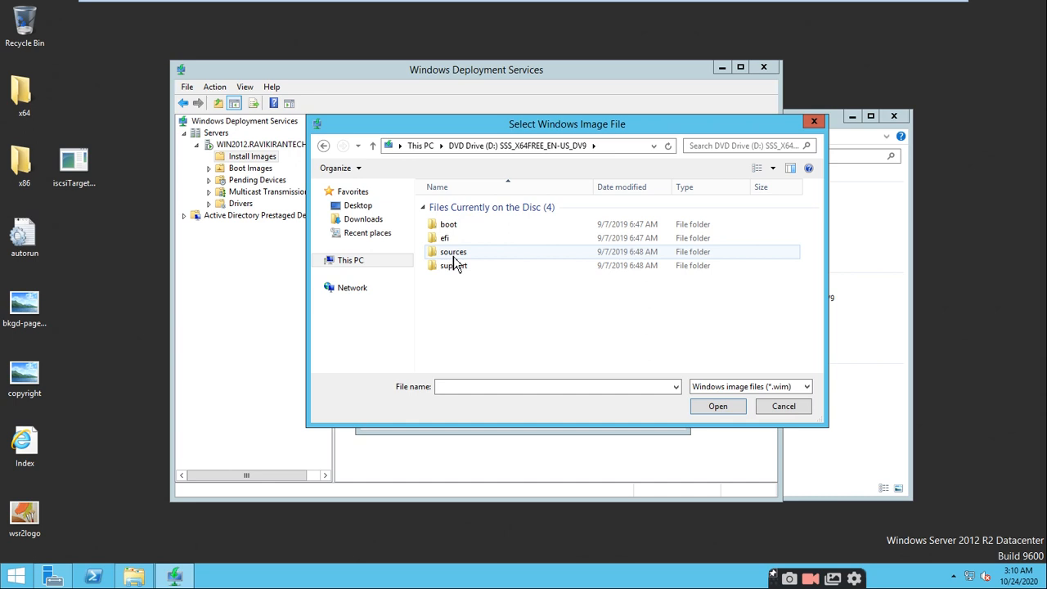
{"action": "double_click", "coordinate": [450, 256]}
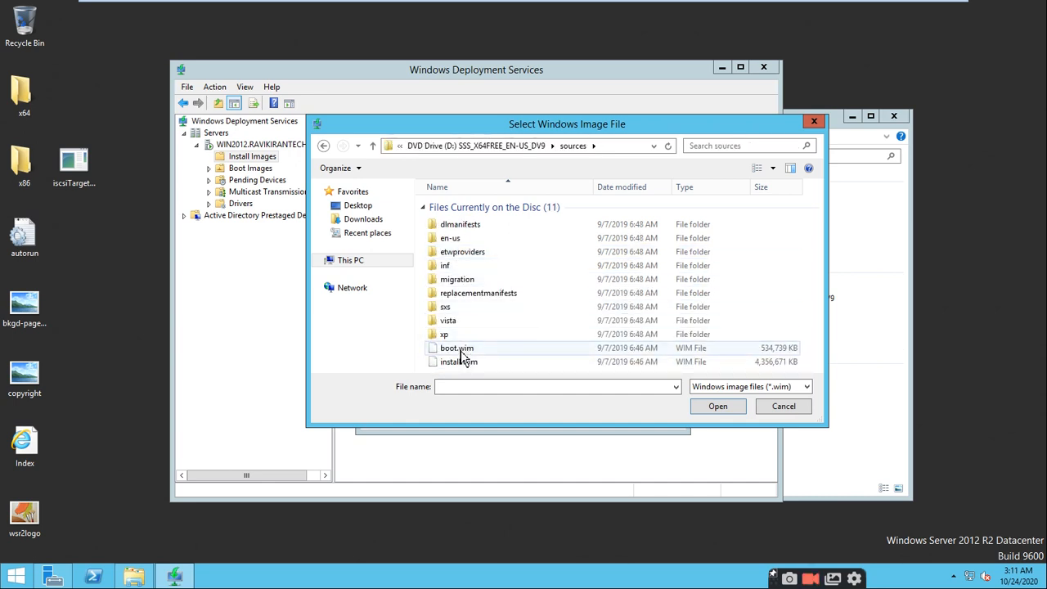
{"action": "left_click", "coordinate": [460, 352]}
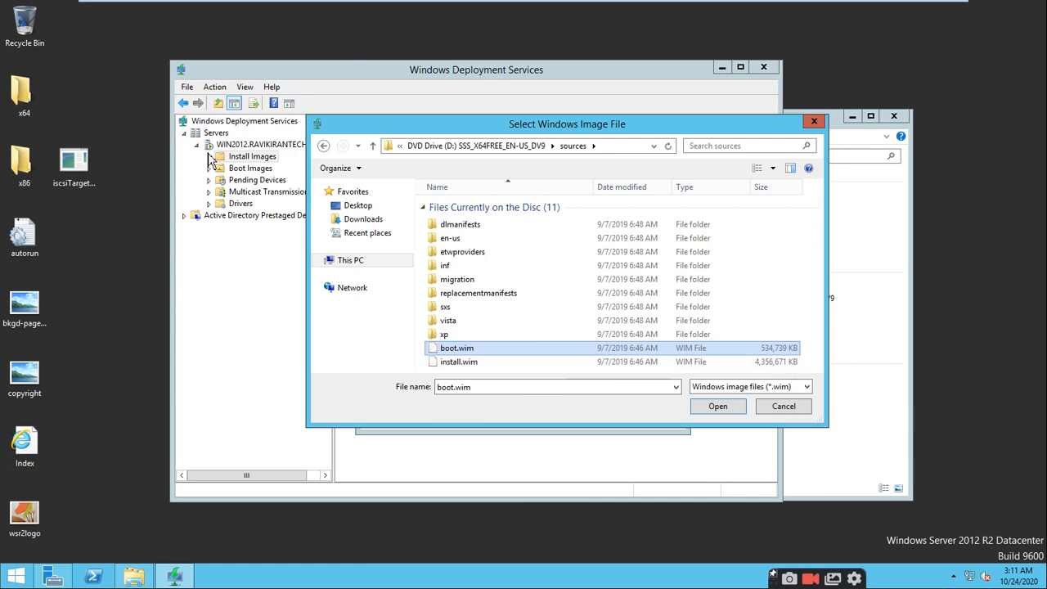
{"action": "left_click", "coordinate": [476, 365]}
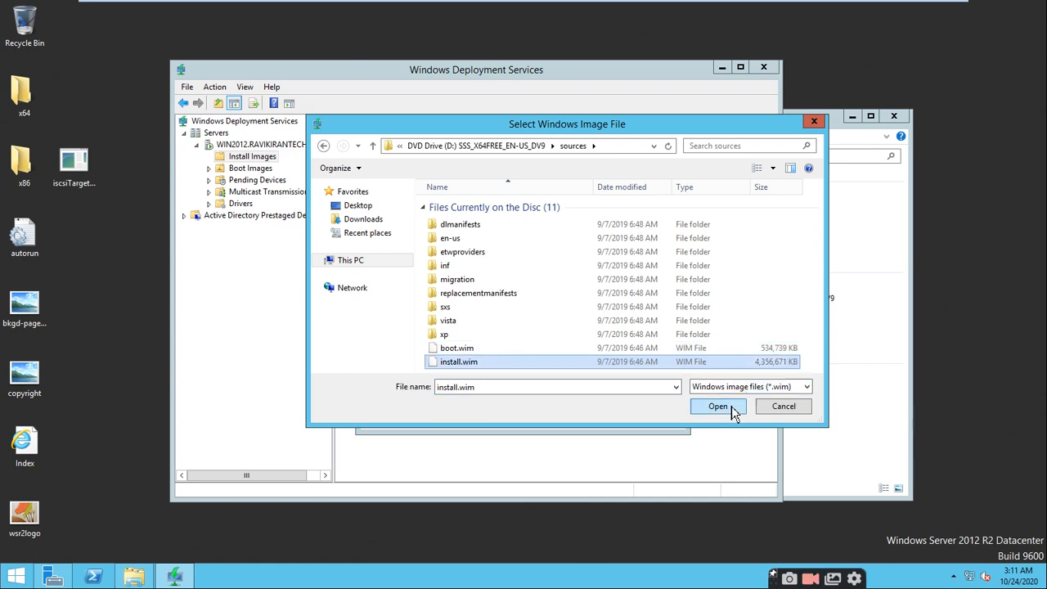
{"action": "left_click", "coordinate": [725, 408]}
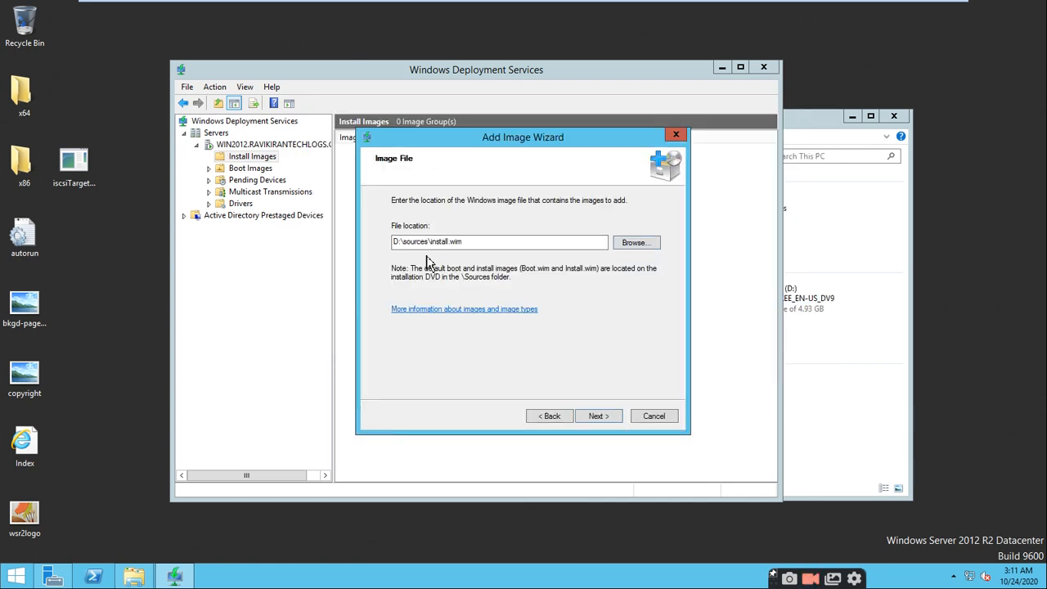
{"action": "left_click", "coordinate": [600, 415]}
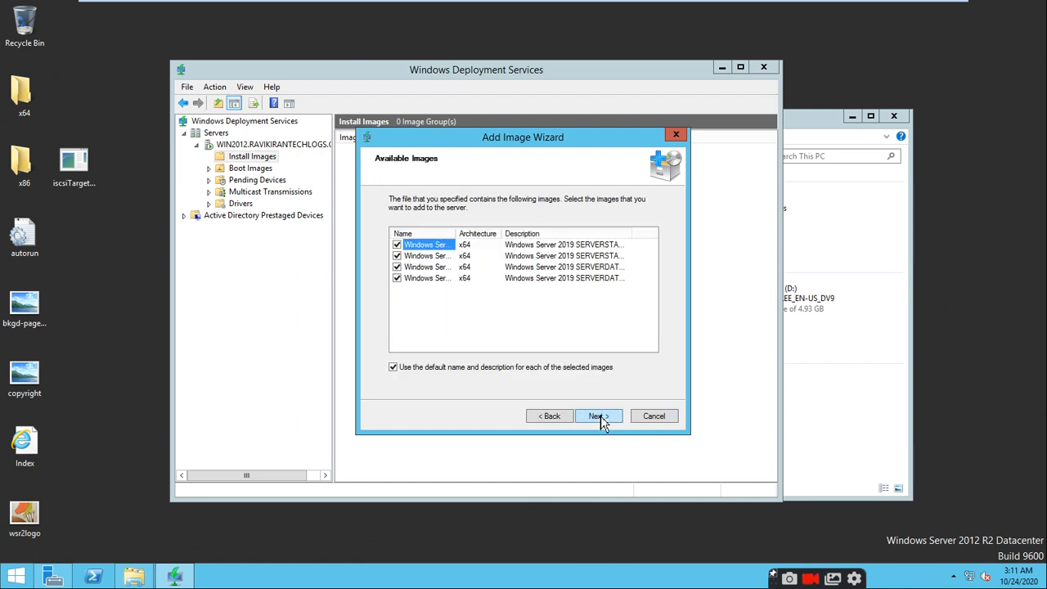
Step: Add only the Windows Server 2019 SERVERSTANDARD and SERVERDATACENTER images to the server, and widen the Image Name column in the WIN2019 group
{"action": "left_click_drag", "start_coordinate": [456, 234], "coordinate": [589, 236]}
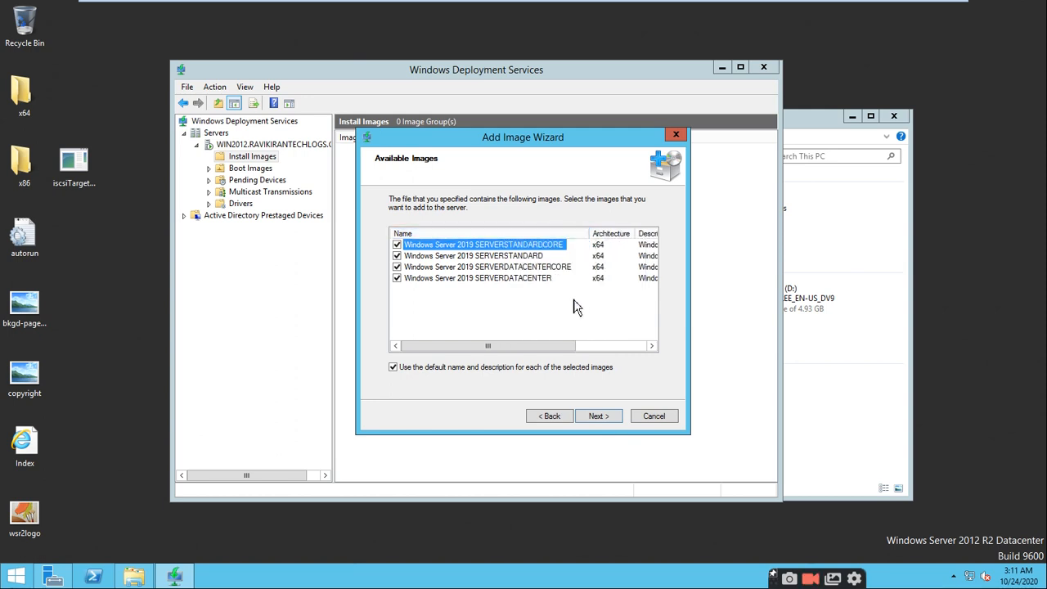
{"action": "left_click", "coordinate": [397, 245]}
{"action": "left_click", "coordinate": [398, 267]}
{"action": "left_click", "coordinate": [597, 417]}
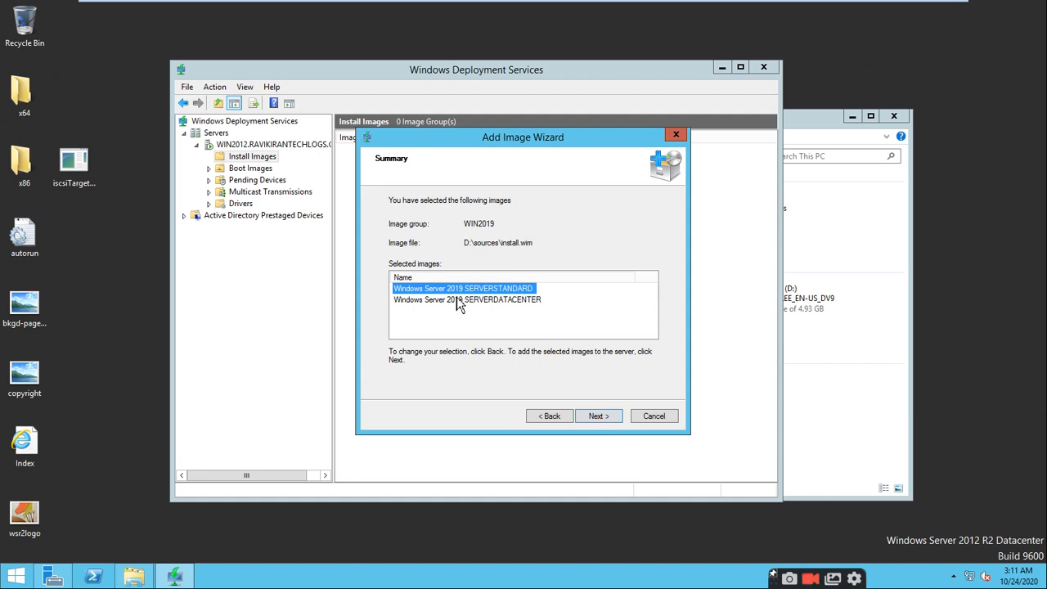
{"action": "left_click", "coordinate": [598, 416]}
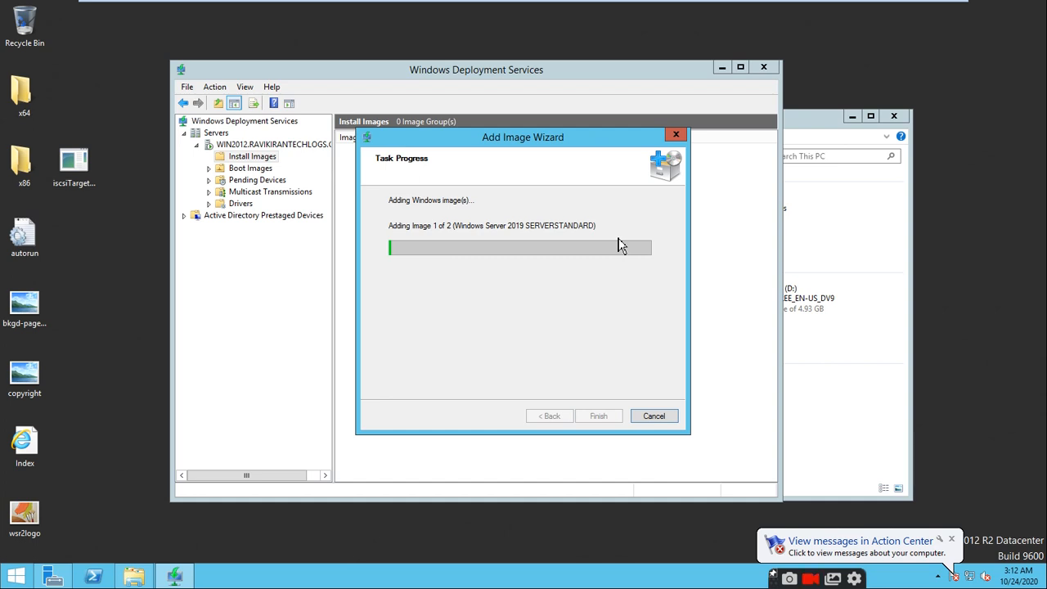
{"action": "left_click", "coordinate": [951, 539]}
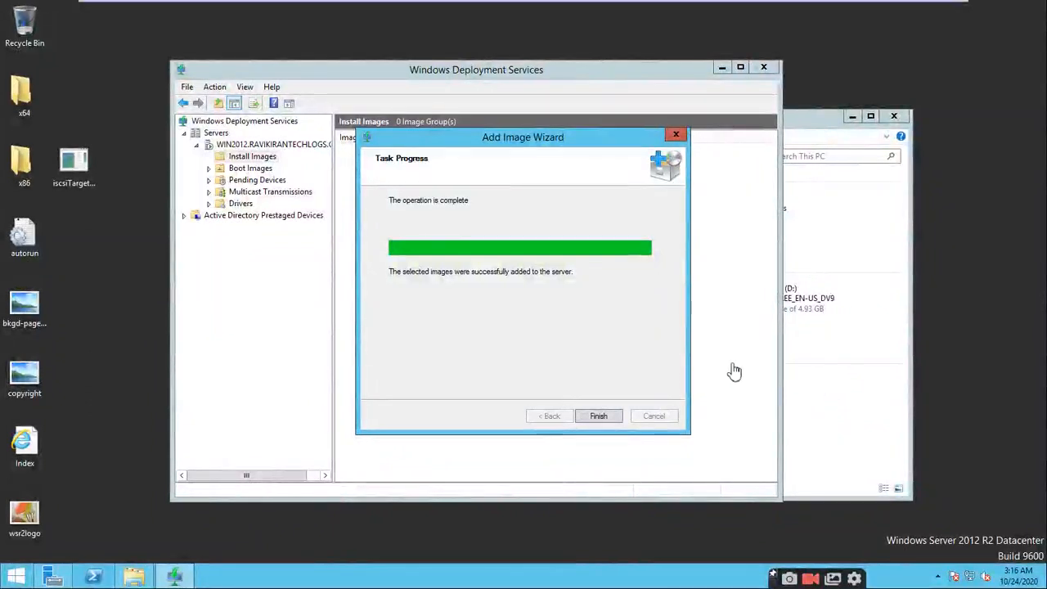
{"action": "left_click", "coordinate": [593, 419]}
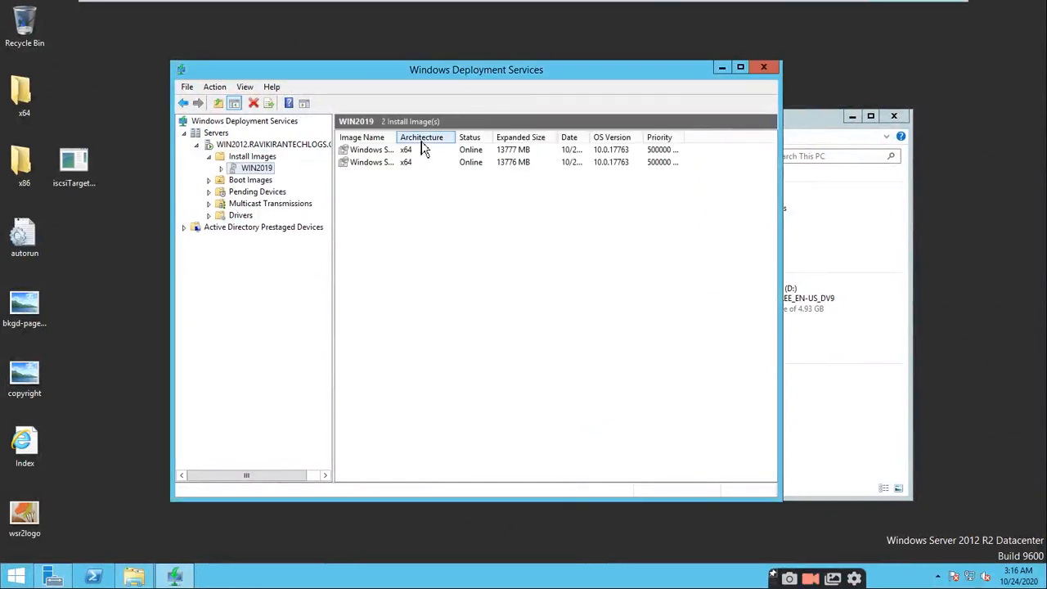
{"action": "left_click_drag", "start_coordinate": [397, 138], "coordinate": [506, 145]}
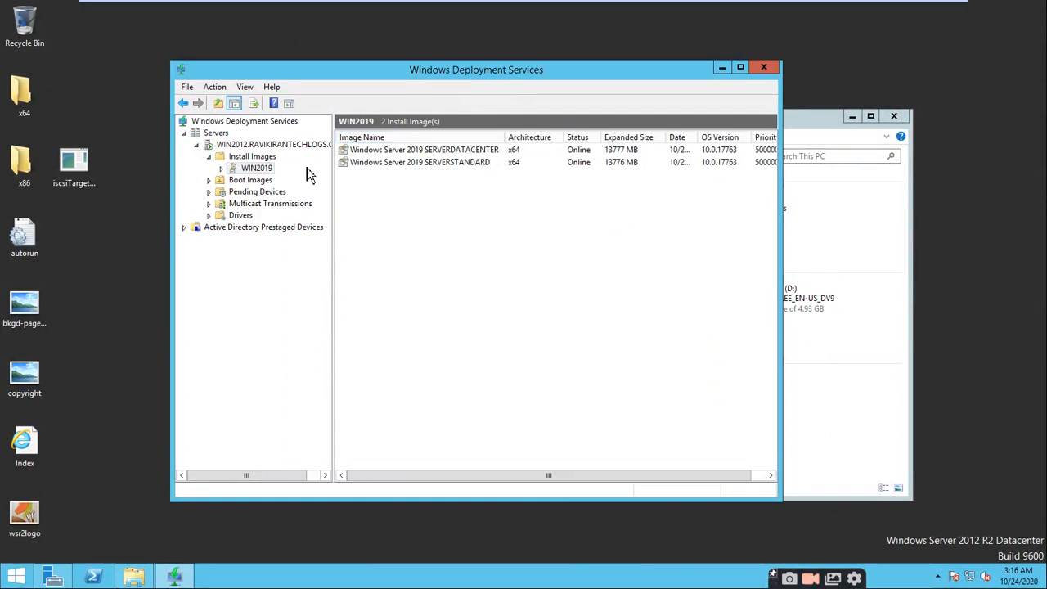
Step: Start adding a boot image to Boot Images, using boot.wim from the sources folder of the DVD drive
{"action": "left_click", "coordinate": [255, 180]}
{"action": "left_click", "coordinate": [209, 182]}
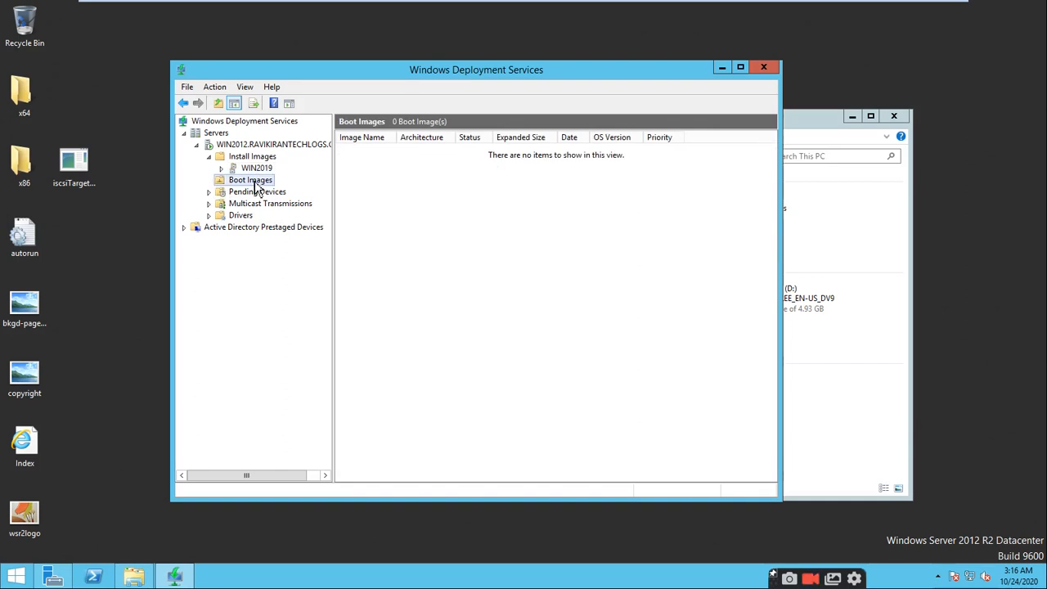
{"action": "right_click", "coordinate": [246, 186]}
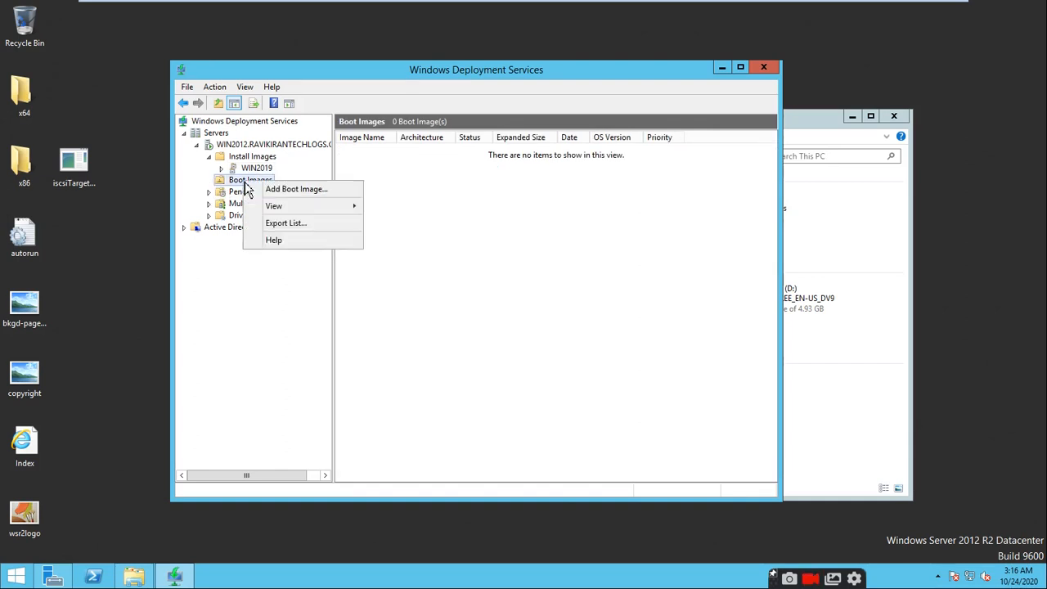
{"action": "left_click", "coordinate": [274, 190]}
{"action": "left_click", "coordinate": [638, 251]}
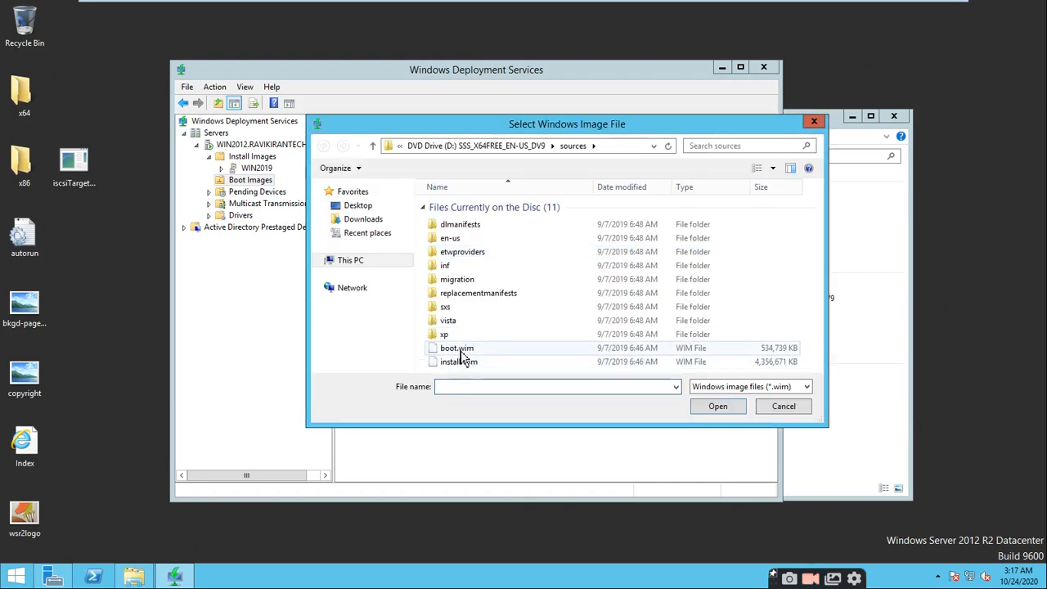
{"action": "left_click", "coordinate": [464, 350]}
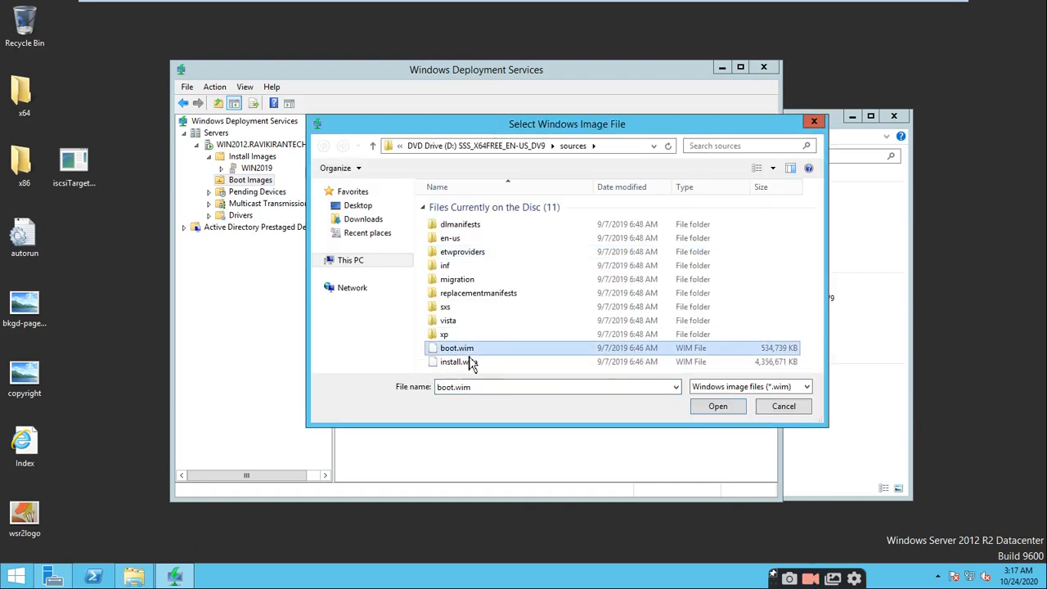
{"action": "left_click", "coordinate": [718, 408]}
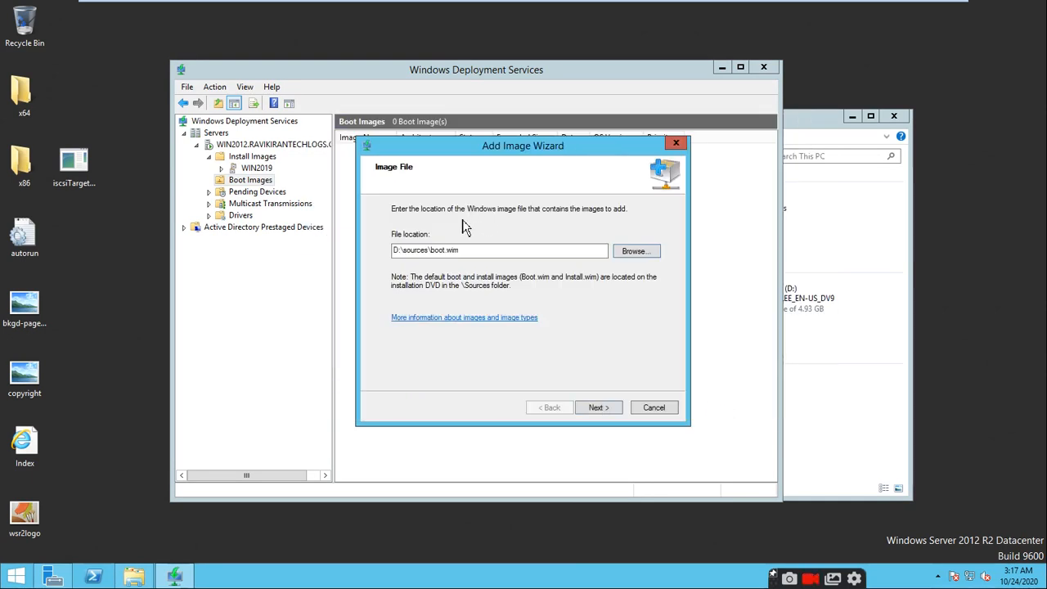
{"action": "left_click", "coordinate": [601, 411]}
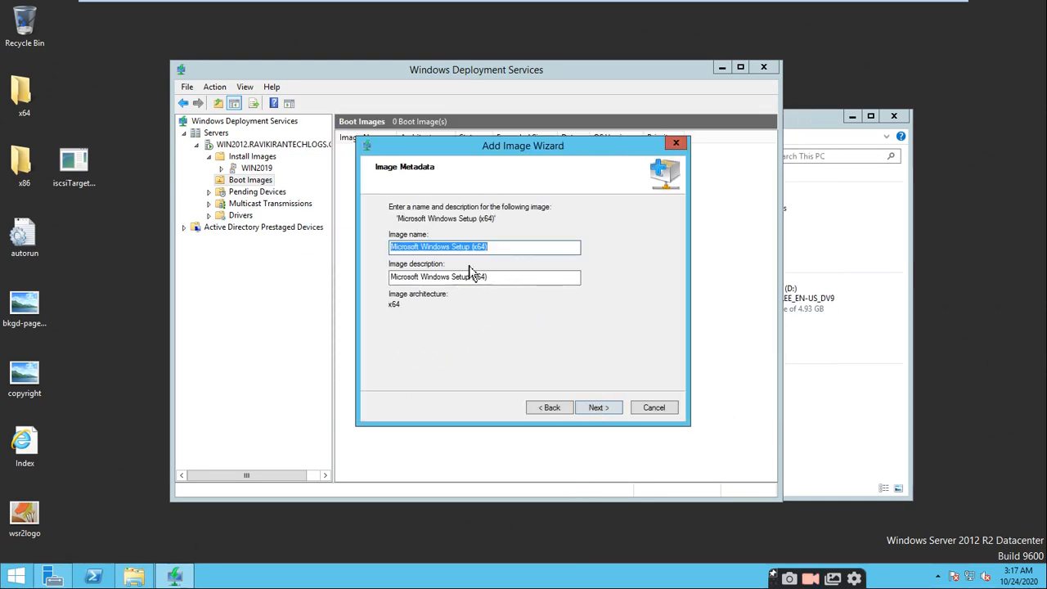
Step: Keep the default boot image name and description, Microsoft Windows Setup (x64), and finish adding the image to the server
{"action": "left_click", "coordinate": [598, 409]}
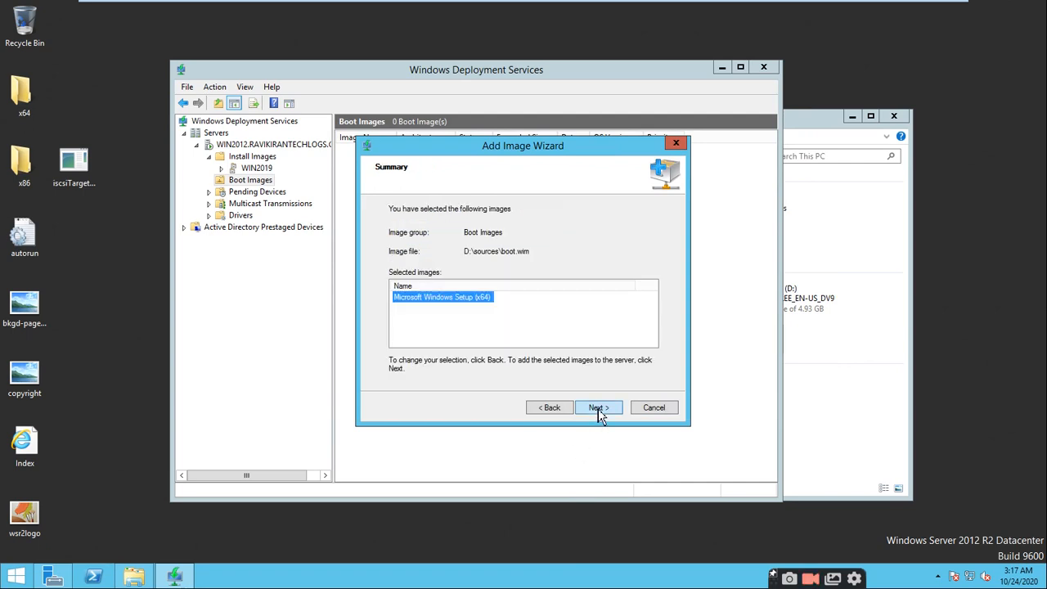
{"action": "left_click", "coordinate": [597, 409]}
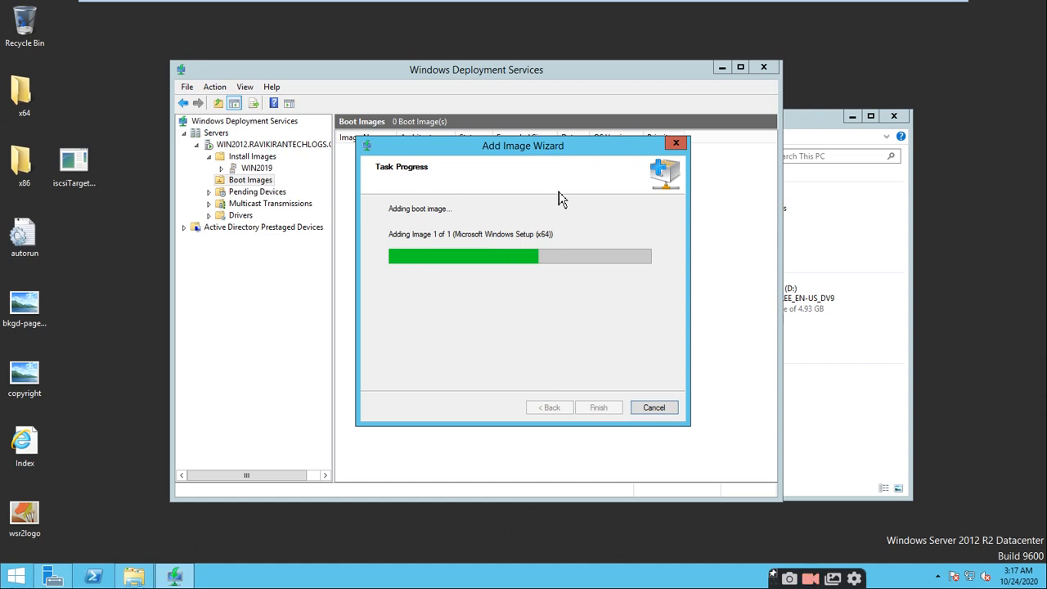
{"action": "mouse_move", "coordinate": [350, 7]}
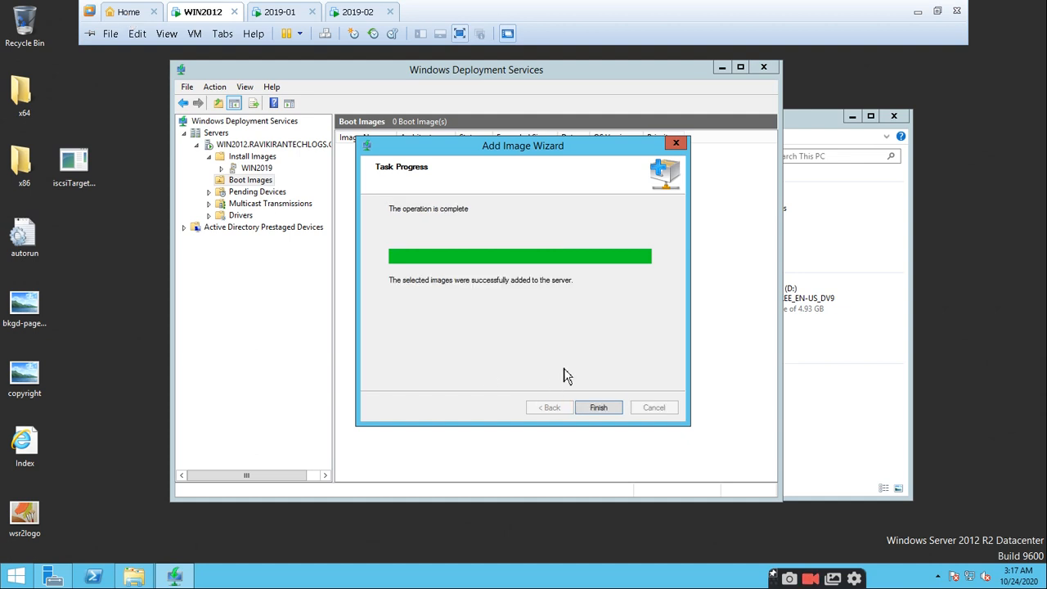
{"action": "left_click", "coordinate": [598, 409]}
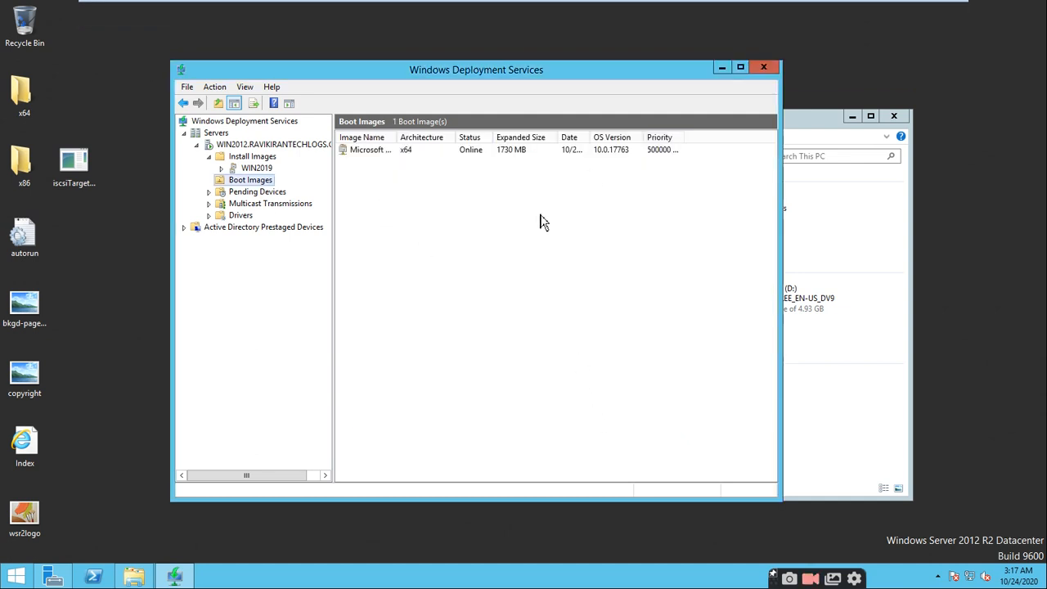
Step: Start creating a new virtual machine in VMware Workstation with the Custom (advanced) configuration and Workstation 10.0 hardware compatibility
{"action": "mouse_move", "coordinate": [245, 8]}
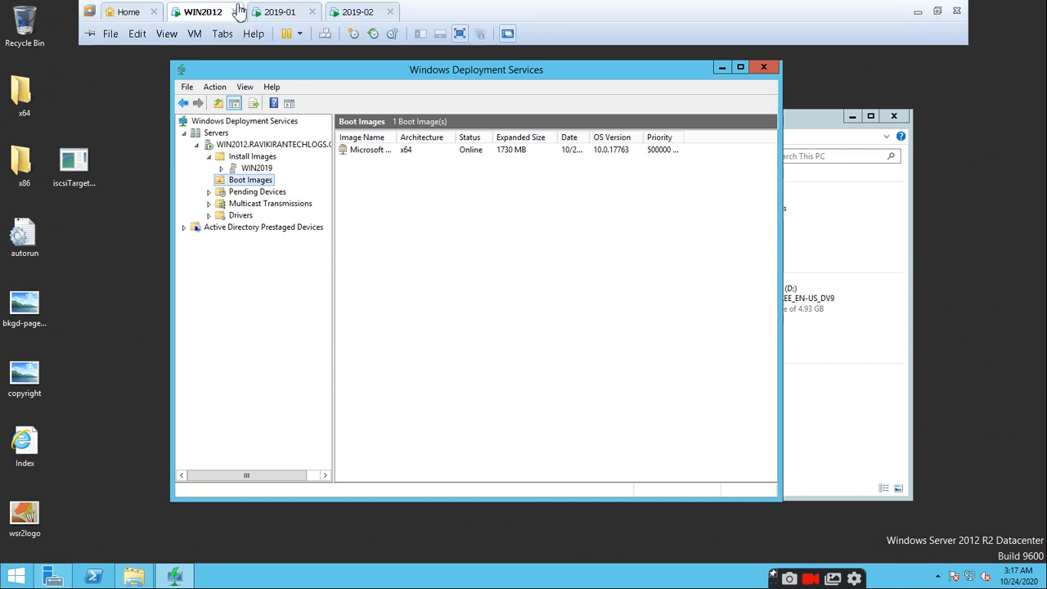
{"action": "left_click", "coordinate": [108, 34]}
{"action": "left_click", "coordinate": [124, 53]}
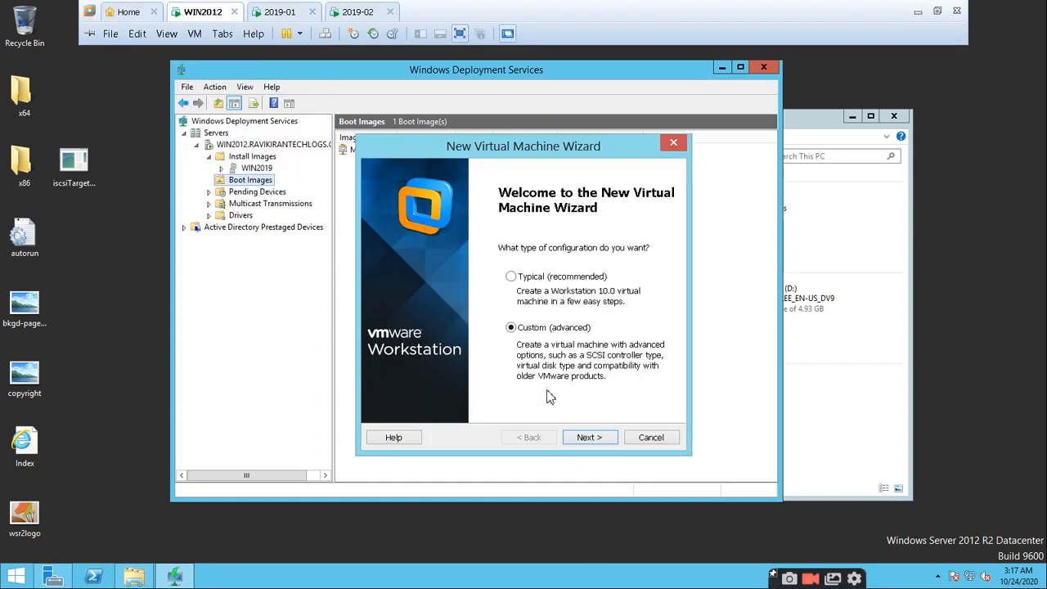
{"action": "left_click", "coordinate": [587, 441]}
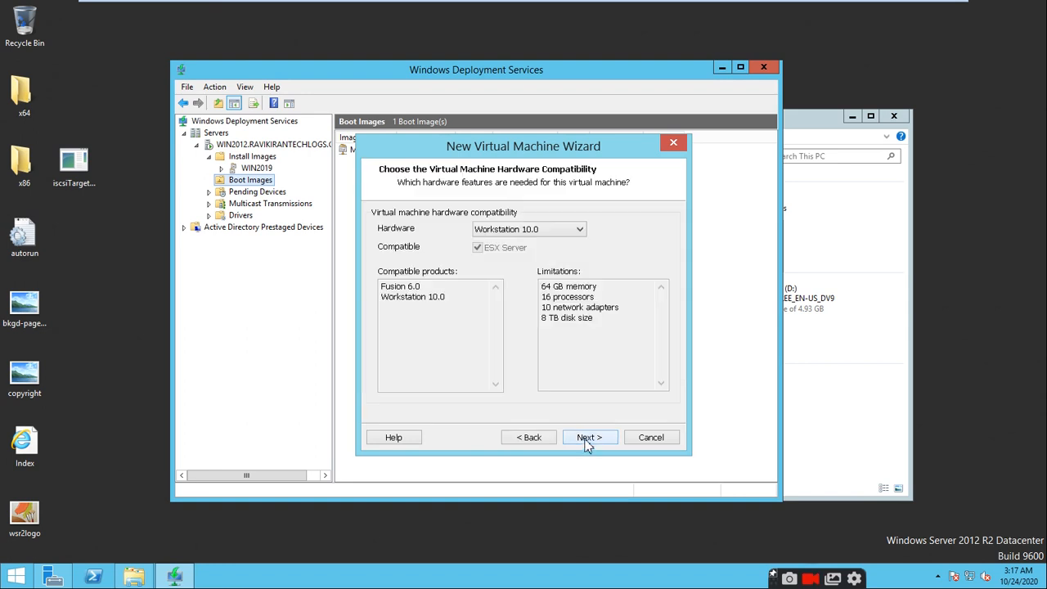
{"action": "left_click", "coordinate": [592, 436]}
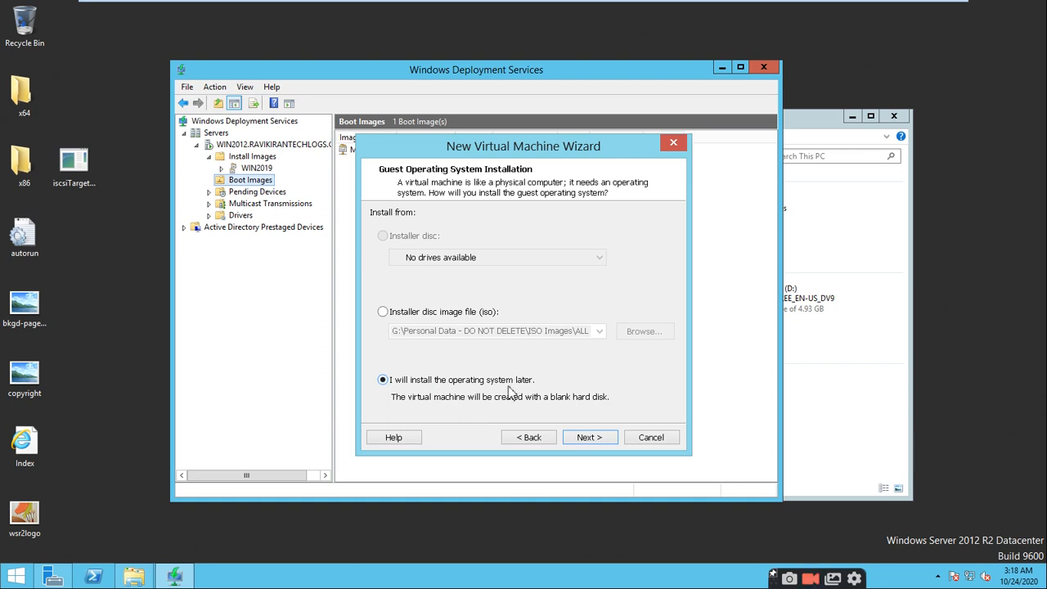
Step: Choose to install the operating system later and set the guest operating system to Microsoft Windows, version Windows Server 2012
{"action": "left_click", "coordinate": [577, 435]}
{"action": "left_click", "coordinate": [395, 235]}
{"action": "left_click", "coordinate": [435, 347]}
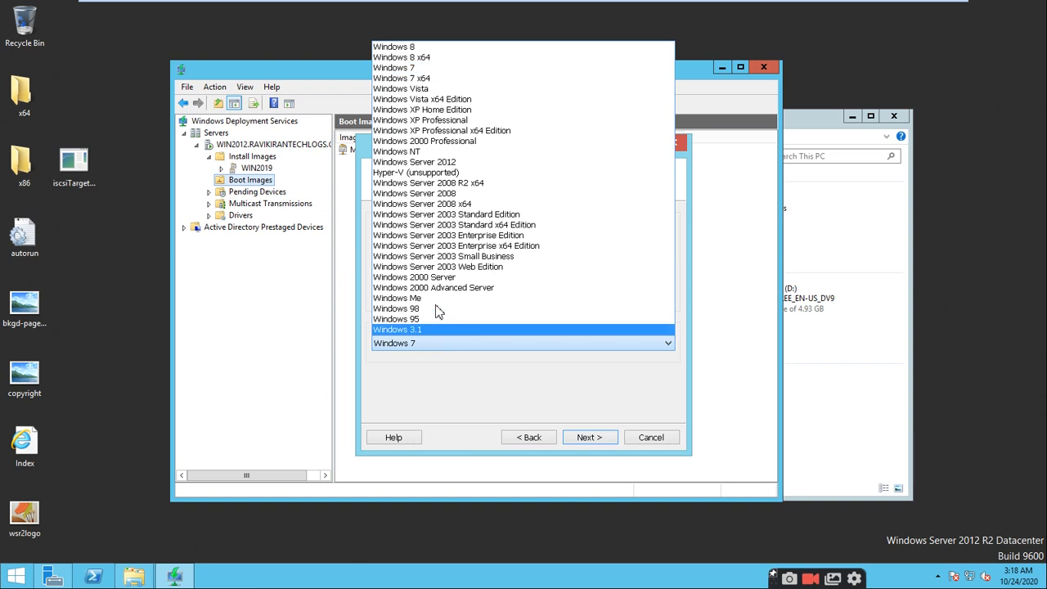
{"action": "left_click", "coordinate": [442, 163]}
{"action": "left_click", "coordinate": [578, 440]}
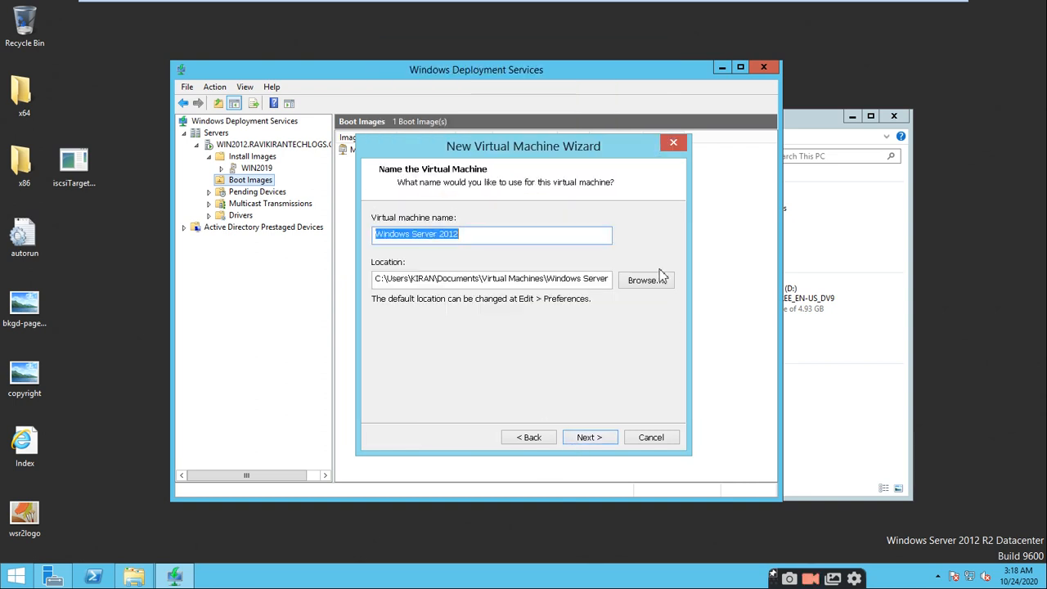
Step: Name the virtual machine WIN2019-03 and keep the default processor, 2048 MB memory, NAT network and I/O controller settings
{"action": "type", "text": "WIN2019-03"}
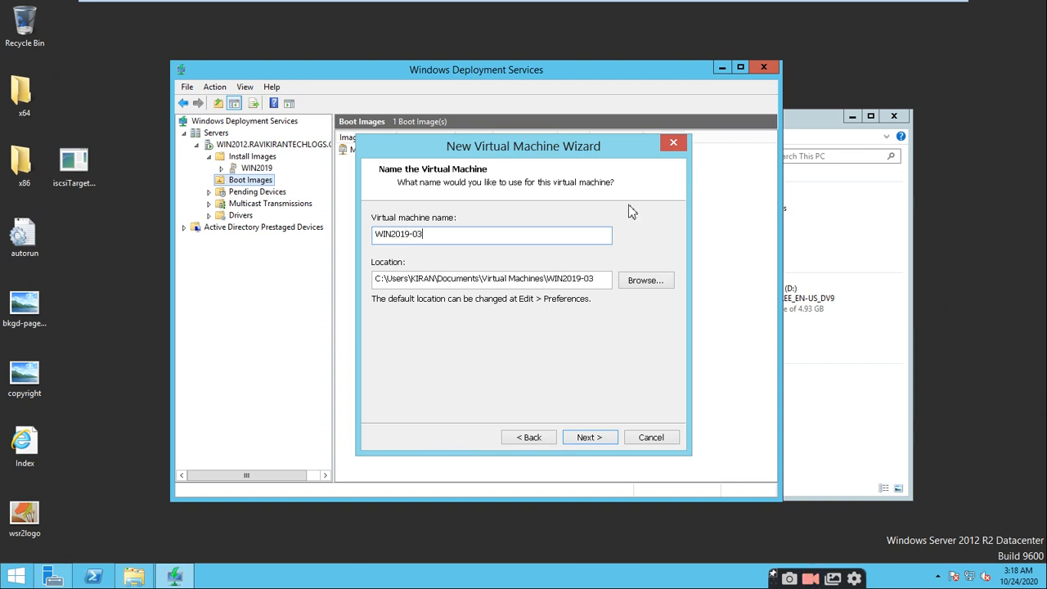
{"action": "left_click", "coordinate": [589, 437]}
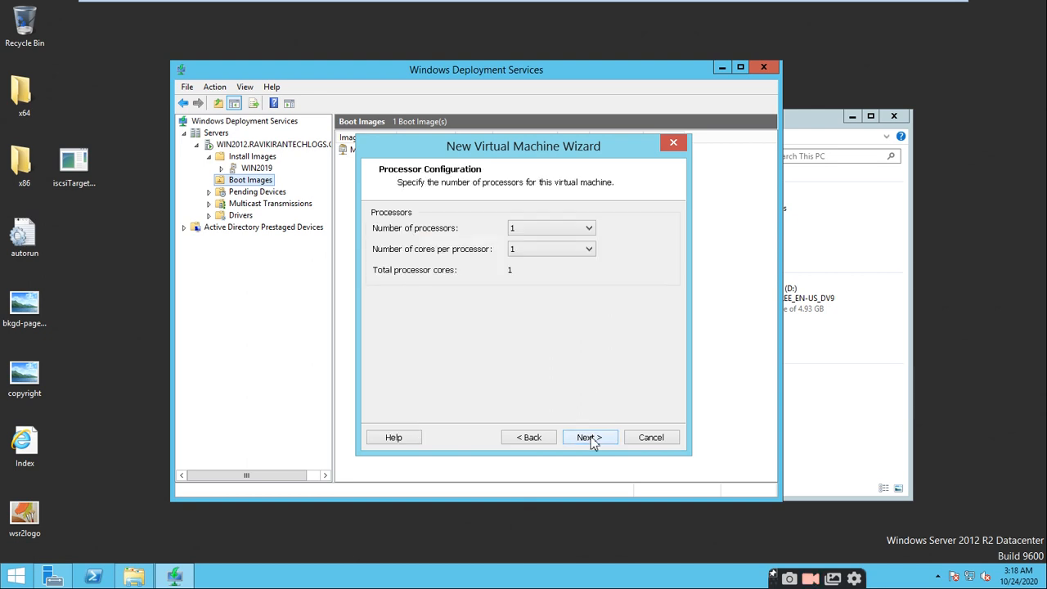
{"action": "left_click", "coordinate": [590, 438]}
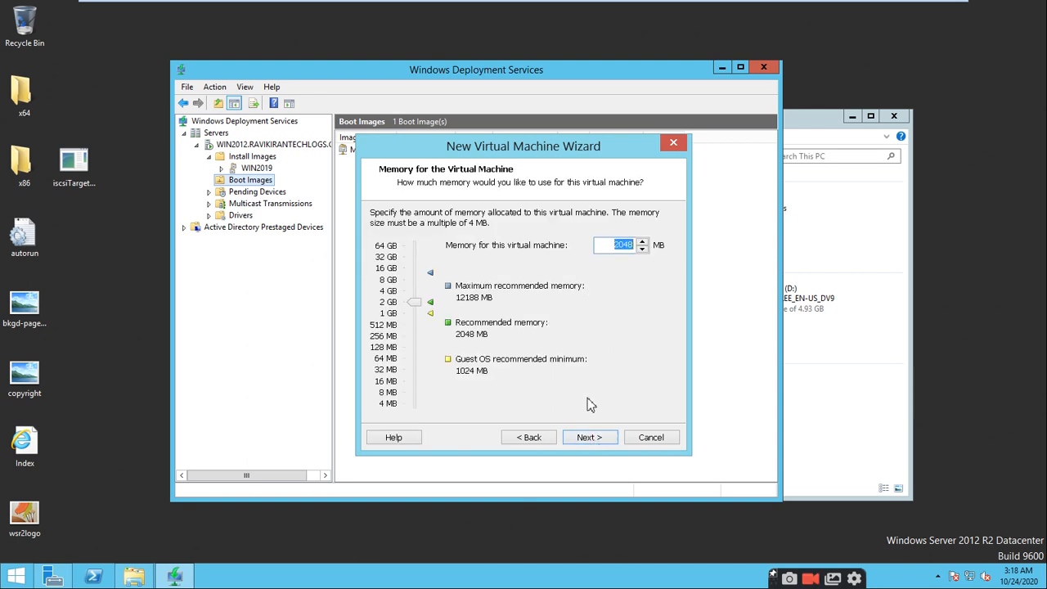
{"action": "left_click", "coordinate": [585, 440]}
{"action": "left_click", "coordinate": [596, 441]}
{"action": "left_click", "coordinate": [590, 439]}
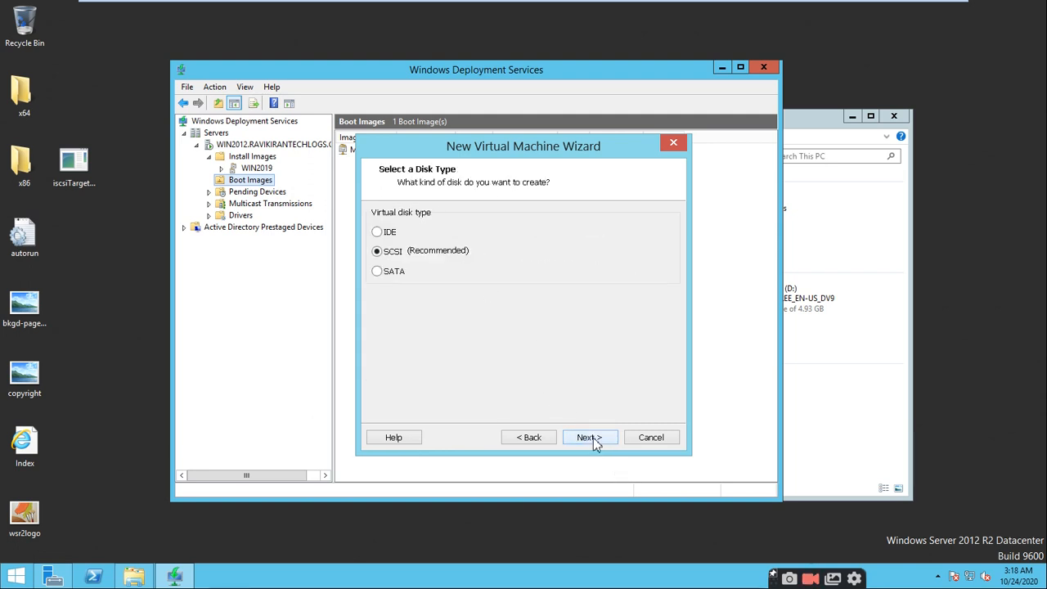
Step: Create a new 40 GB SCSI virtual disk stored as a single file, keeping the disk file name WIN2019-03.vmdk
{"action": "left_click", "coordinate": [591, 437]}
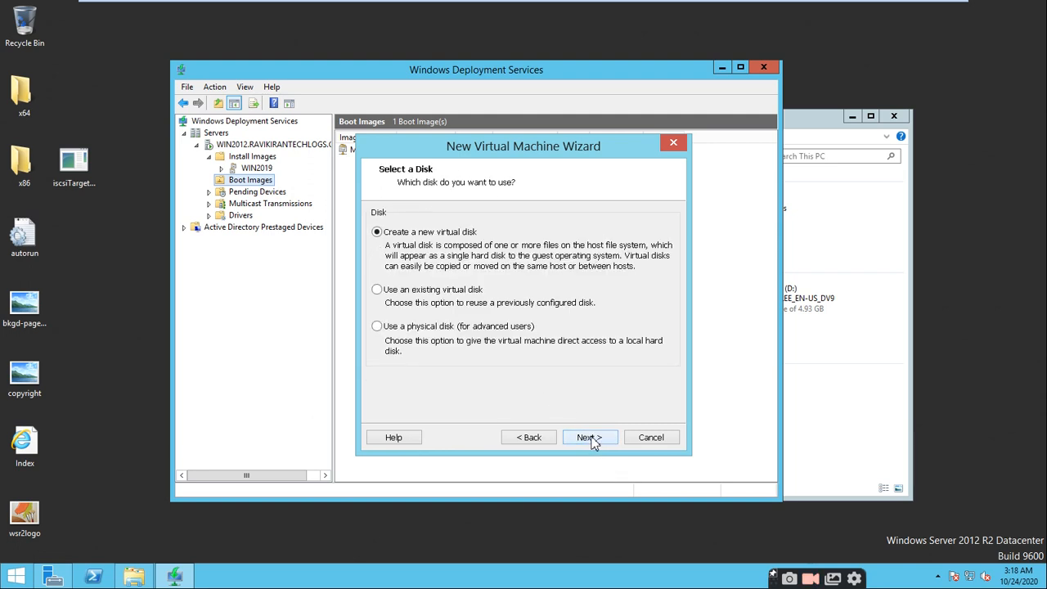
{"action": "left_click", "coordinate": [591, 438]}
{"action": "left_click", "coordinate": [454, 346]}
{"action": "double_click", "coordinate": [497, 212]}
{"action": "type", "text": "40"}
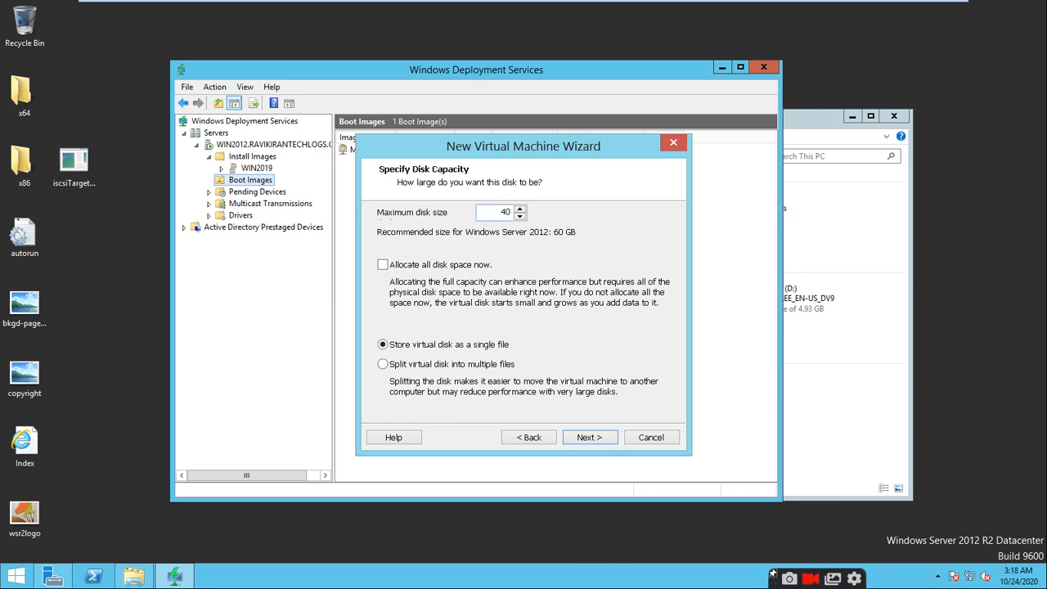
{"action": "left_click", "coordinate": [596, 441]}
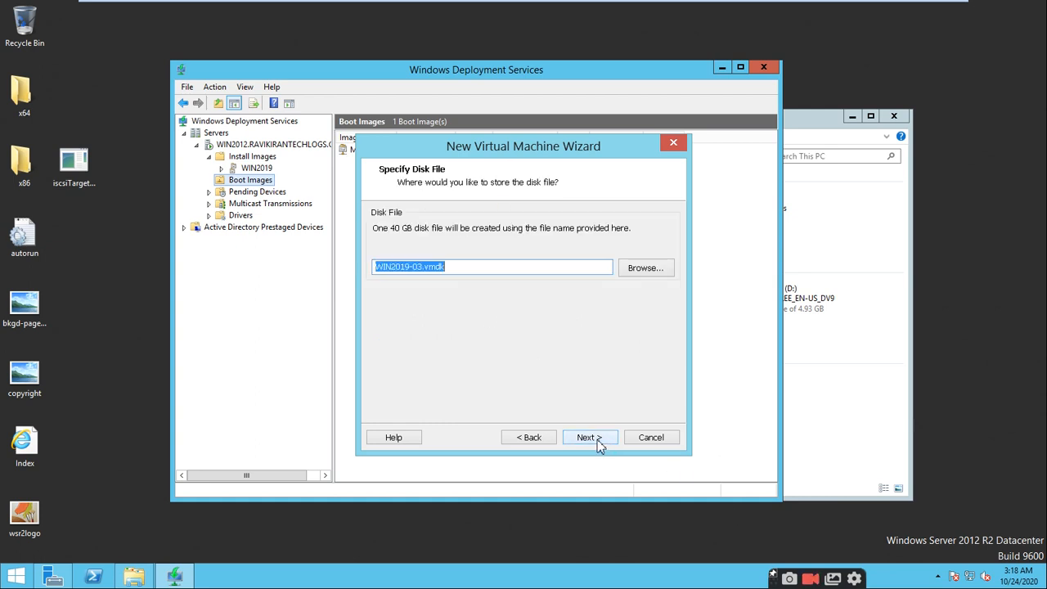
{"action": "left_click", "coordinate": [597, 442]}
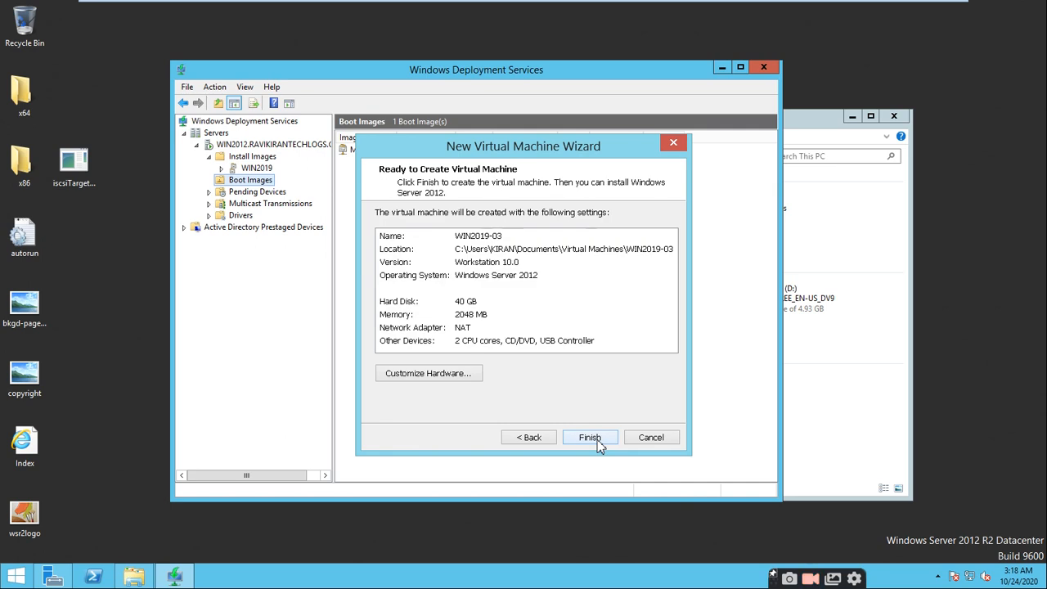
Step: Connect the network adapter to the custom virtual network VMnet8 (NAT) and finish creating the virtual machine
{"action": "left_click", "coordinate": [456, 374]}
{"action": "left_click", "coordinate": [326, 168]}
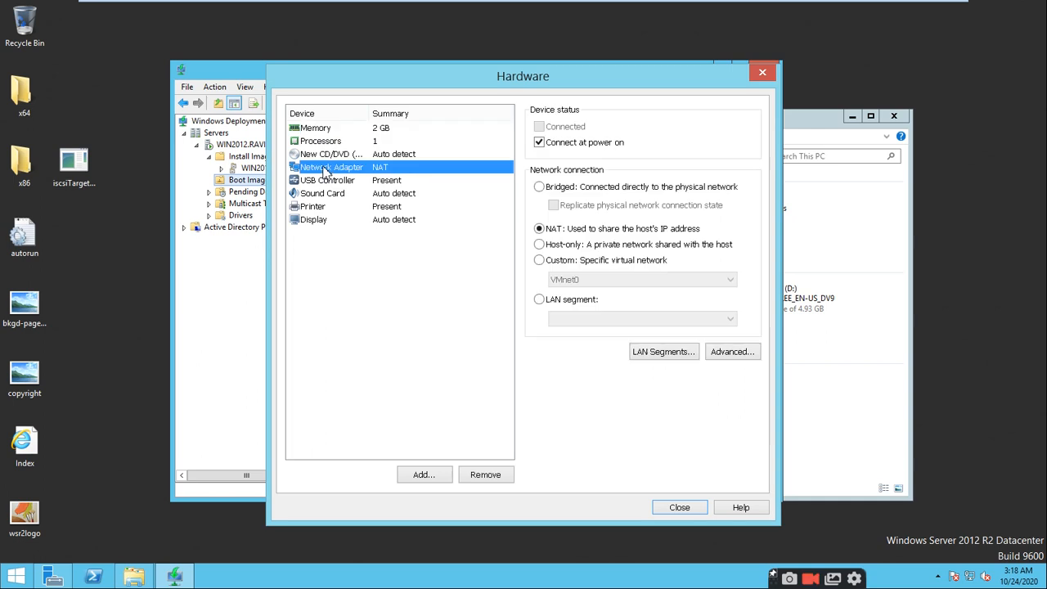
{"action": "left_click", "coordinate": [554, 260]}
{"action": "left_click", "coordinate": [561, 279]}
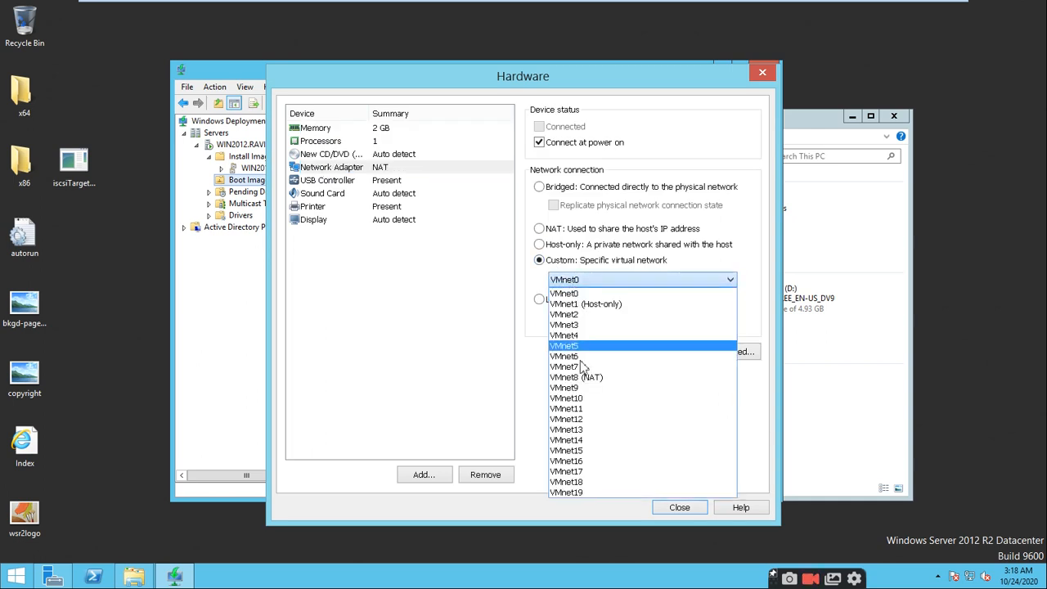
{"action": "left_click", "coordinate": [582, 377]}
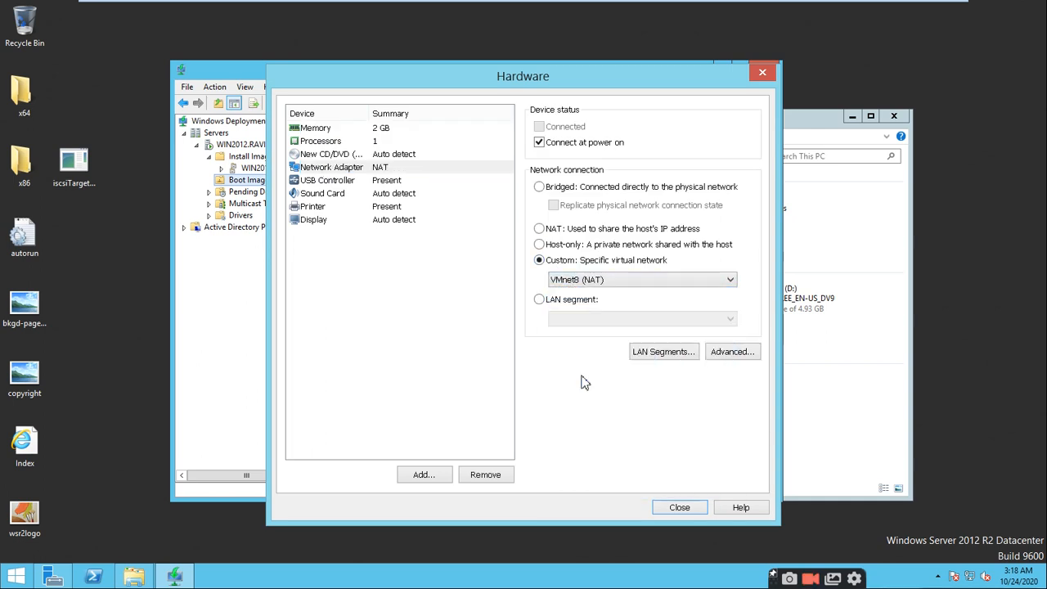
{"action": "left_click", "coordinate": [674, 508]}
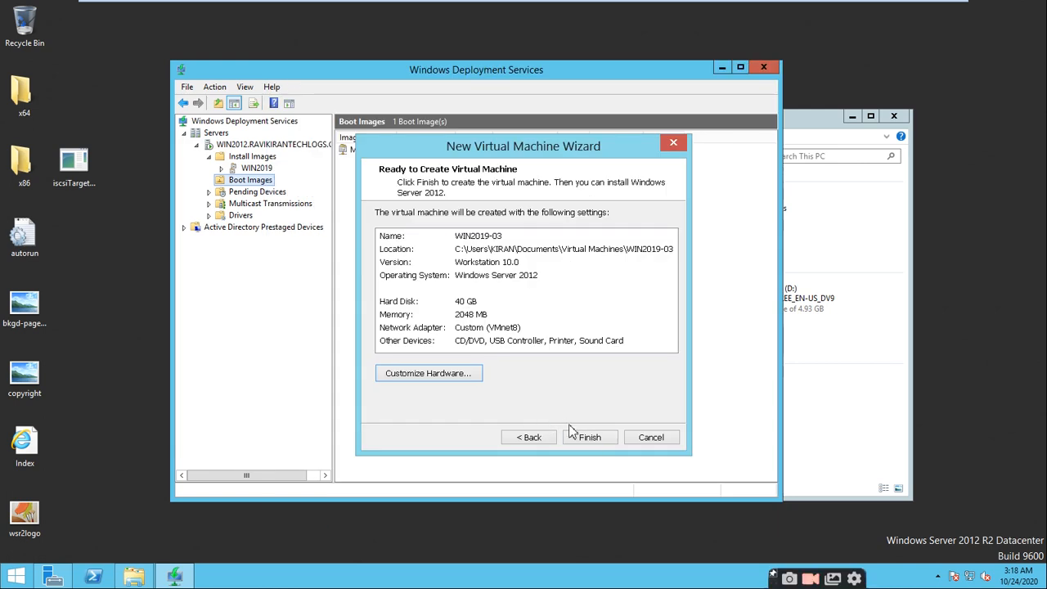
{"action": "left_click", "coordinate": [584, 440]}
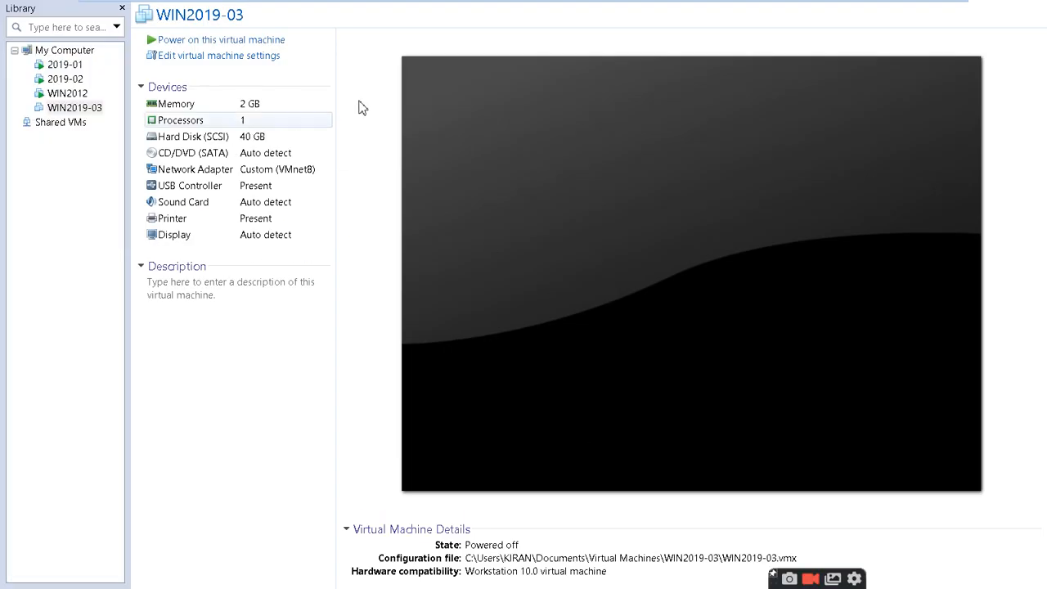
Step: Power on WIN2019-03 for a network boot, agreeing to try connecting device sata0:1 at every power-on, and dismiss the device warning
{"action": "left_click", "coordinate": [231, 41]}
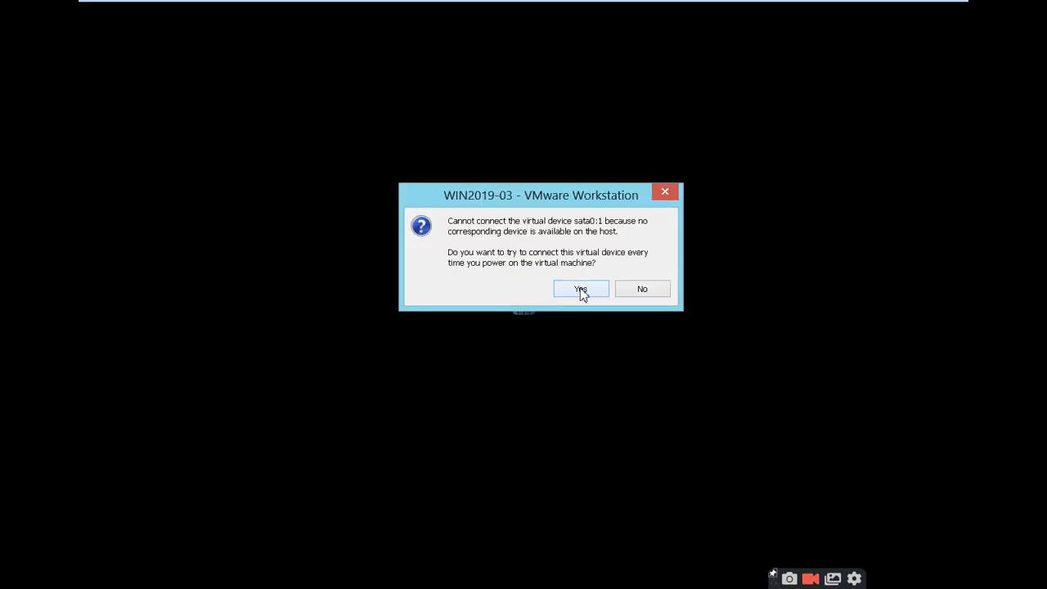
{"action": "left_click", "coordinate": [581, 293]}
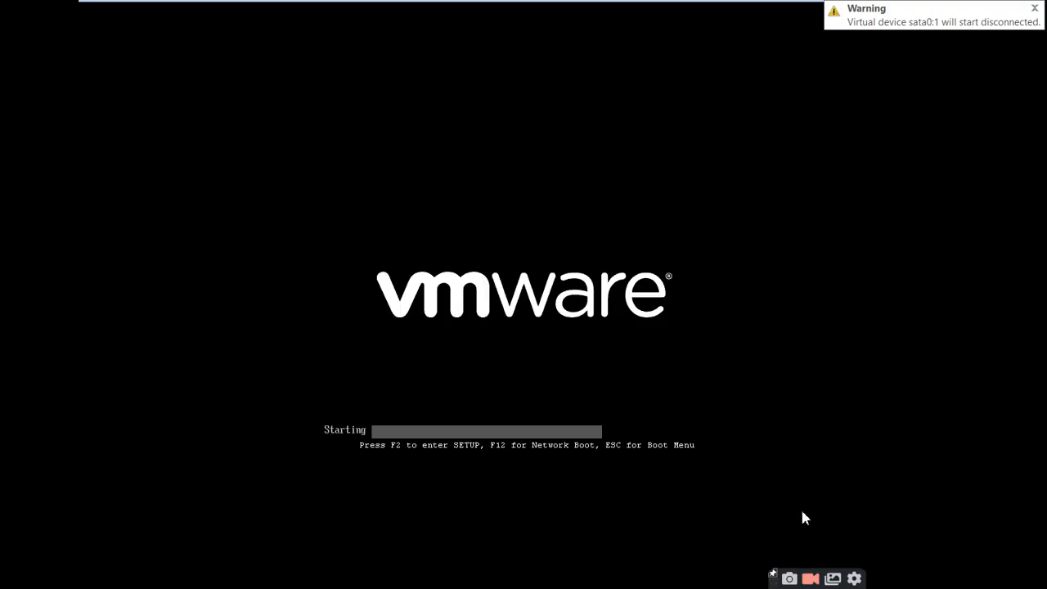
{"action": "left_click", "coordinate": [1033, 9]}
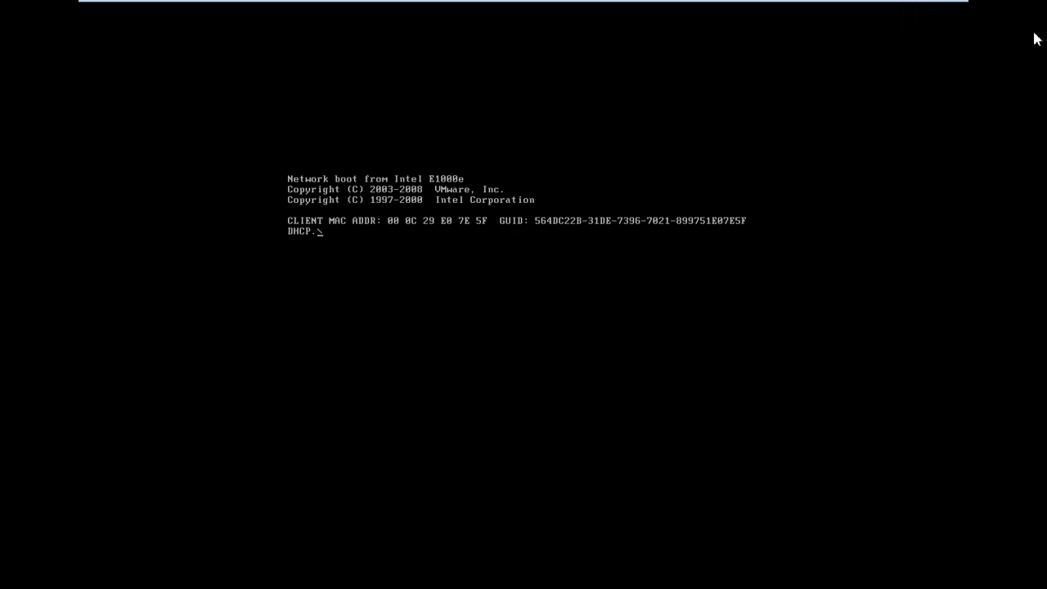
{"action": "left_click", "coordinate": [486, 314]}
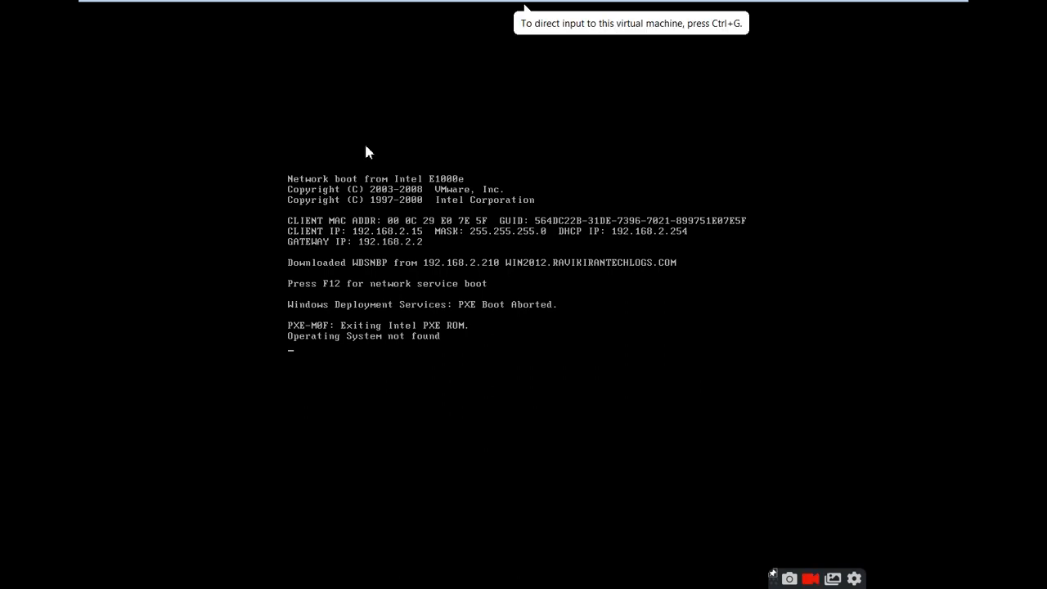
Step: Restart the WIN2019-03 guest, again agreeing to try connecting sata0:1, and direct input to the virtual machine for the network boot
{"action": "mouse_move", "coordinate": [241, 4]}
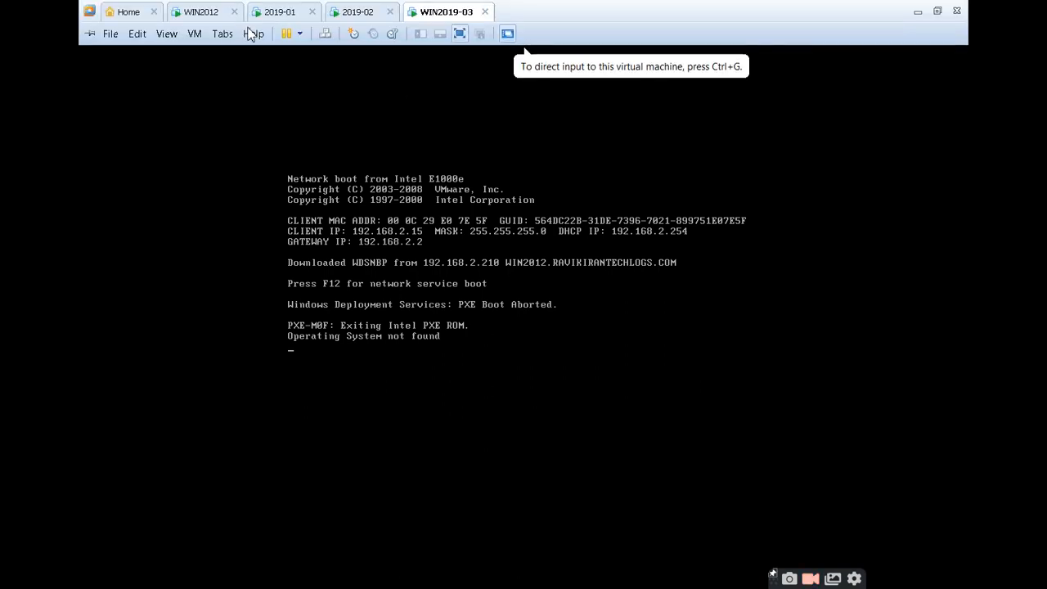
{"action": "left_click", "coordinate": [196, 34]}
{"action": "mouse_move", "coordinate": [319, 54]}
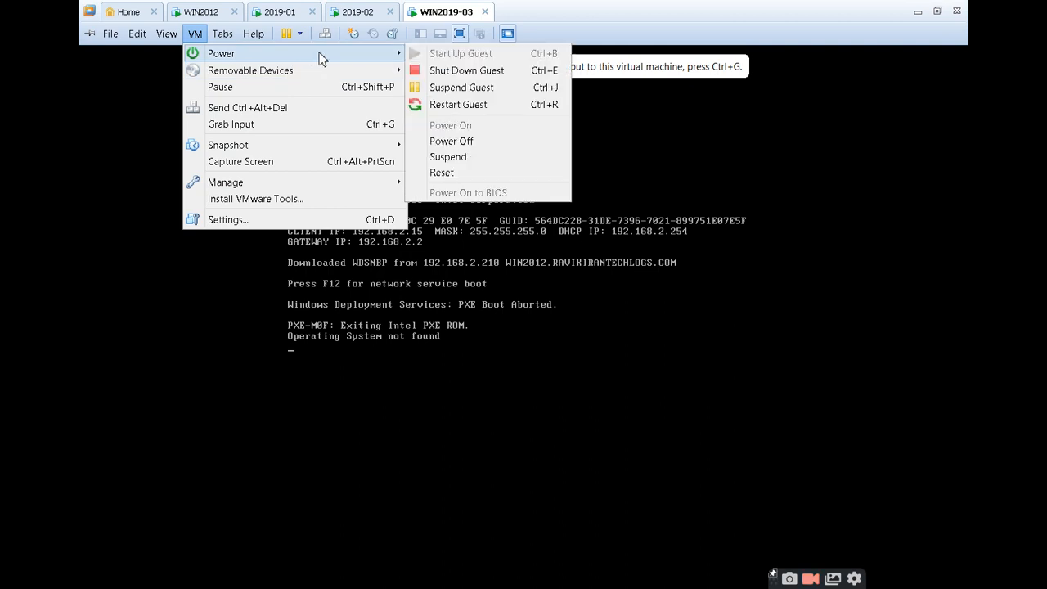
{"action": "left_click", "coordinate": [470, 106]}
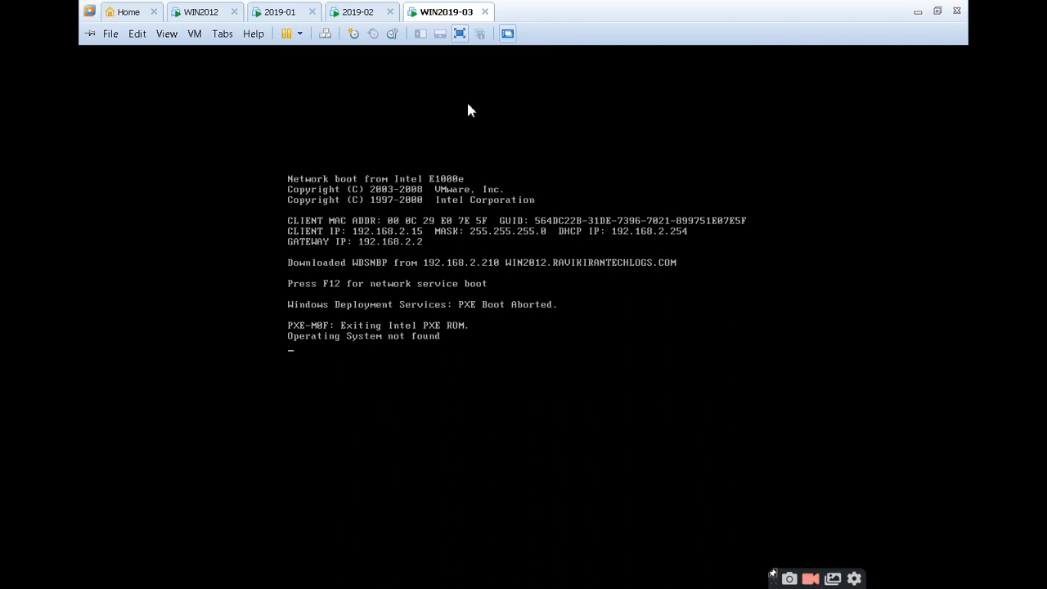
{"action": "left_click", "coordinate": [553, 331]}
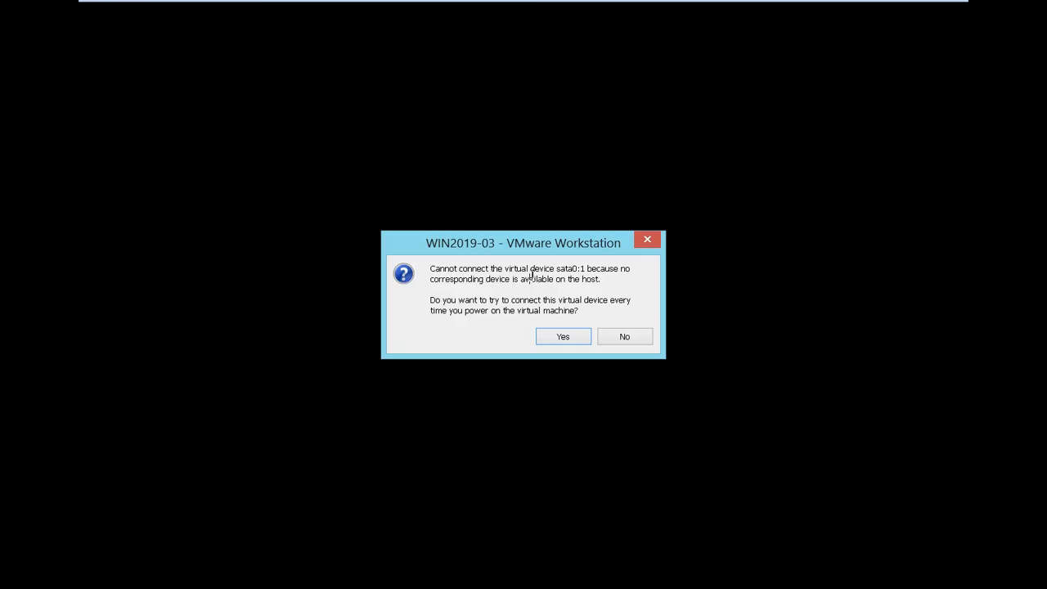
{"action": "left_click", "coordinate": [563, 334]}
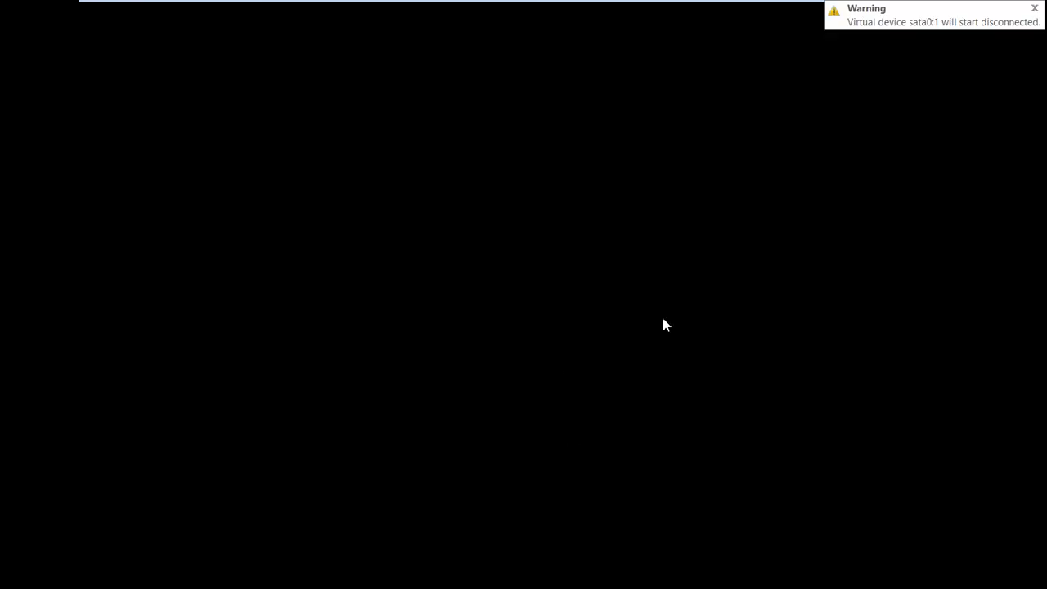
{"action": "left_click", "coordinate": [1035, 10]}
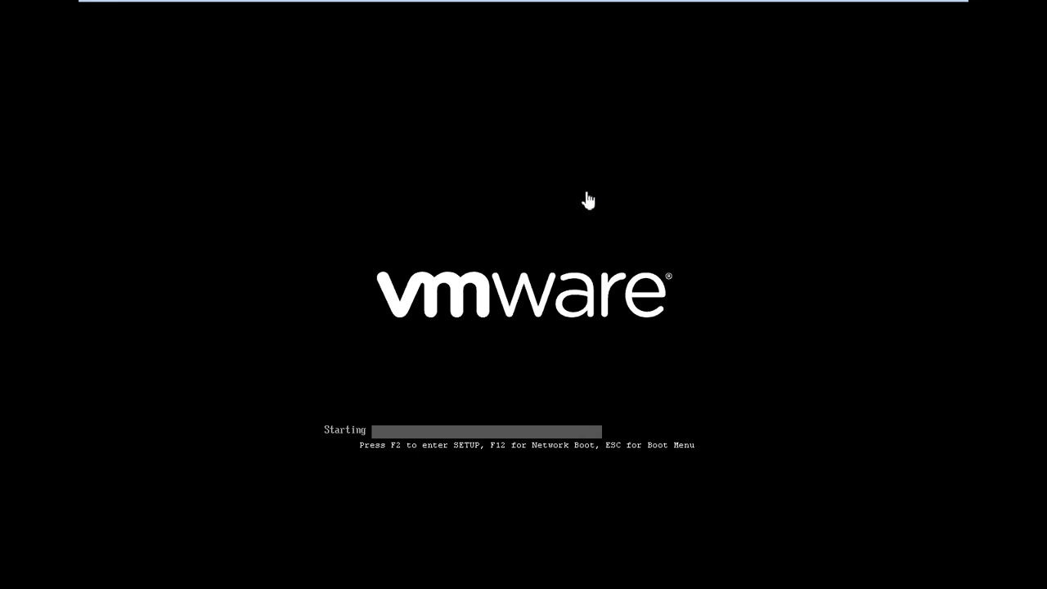
{"action": "left_click", "coordinate": [587, 201]}
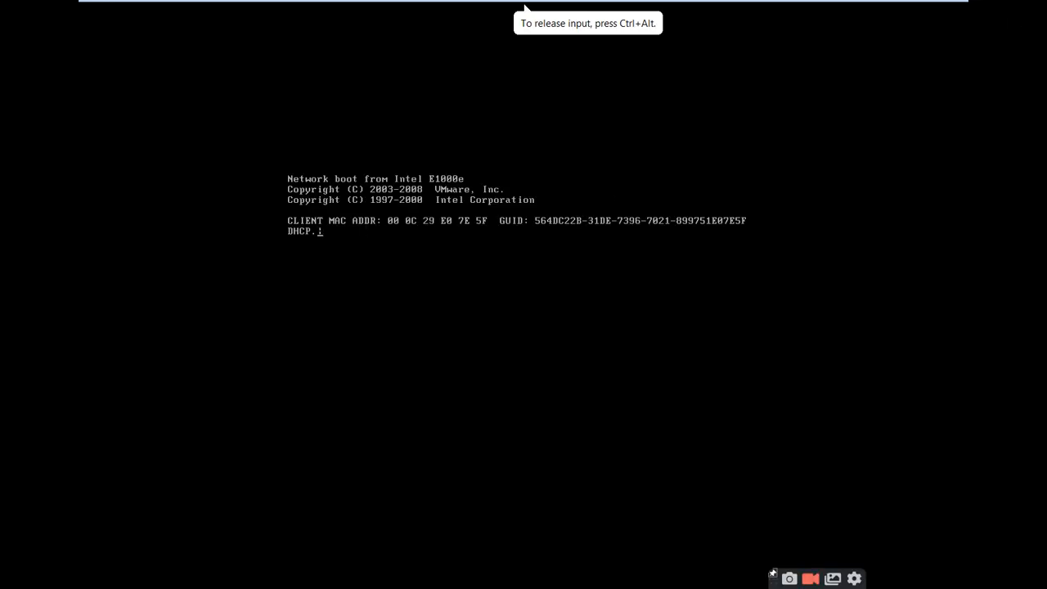